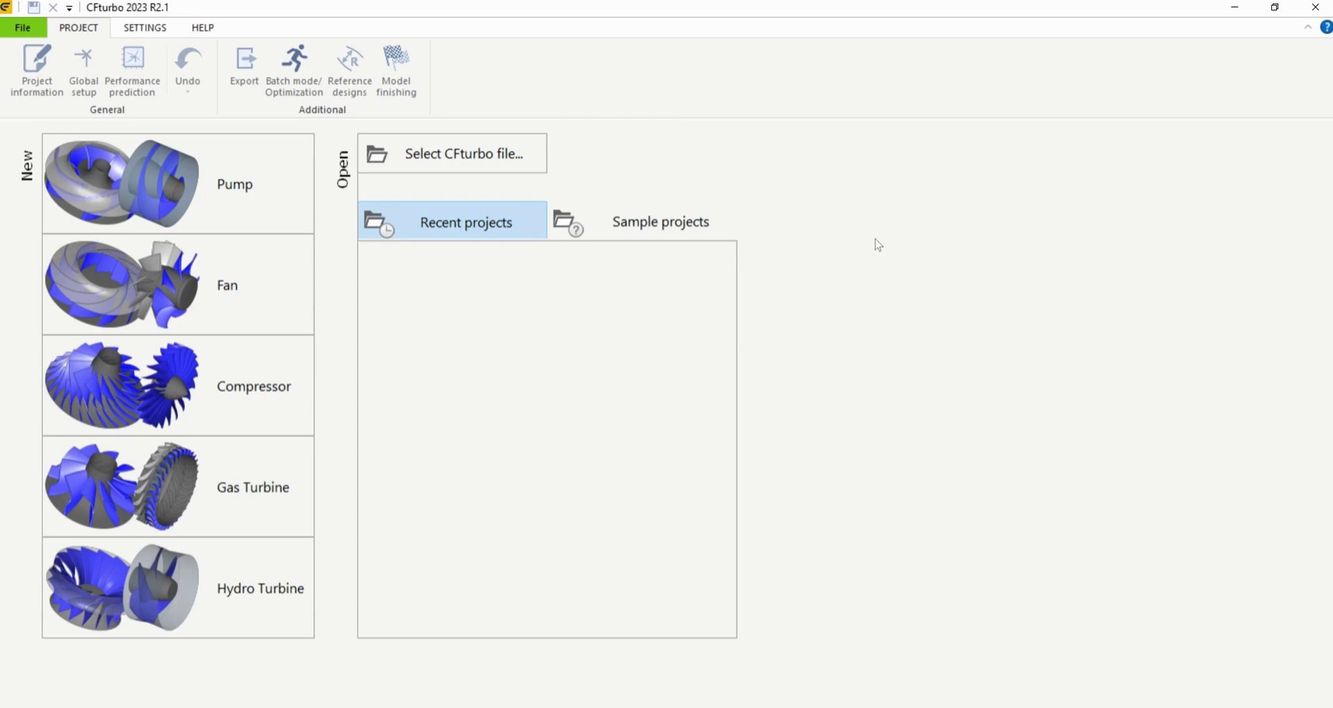
# Create a new pump project with a flow rate of 227 m³/h, a head of 70 m and 3600 /min revolutions.
pyautogui.click(248, 210)
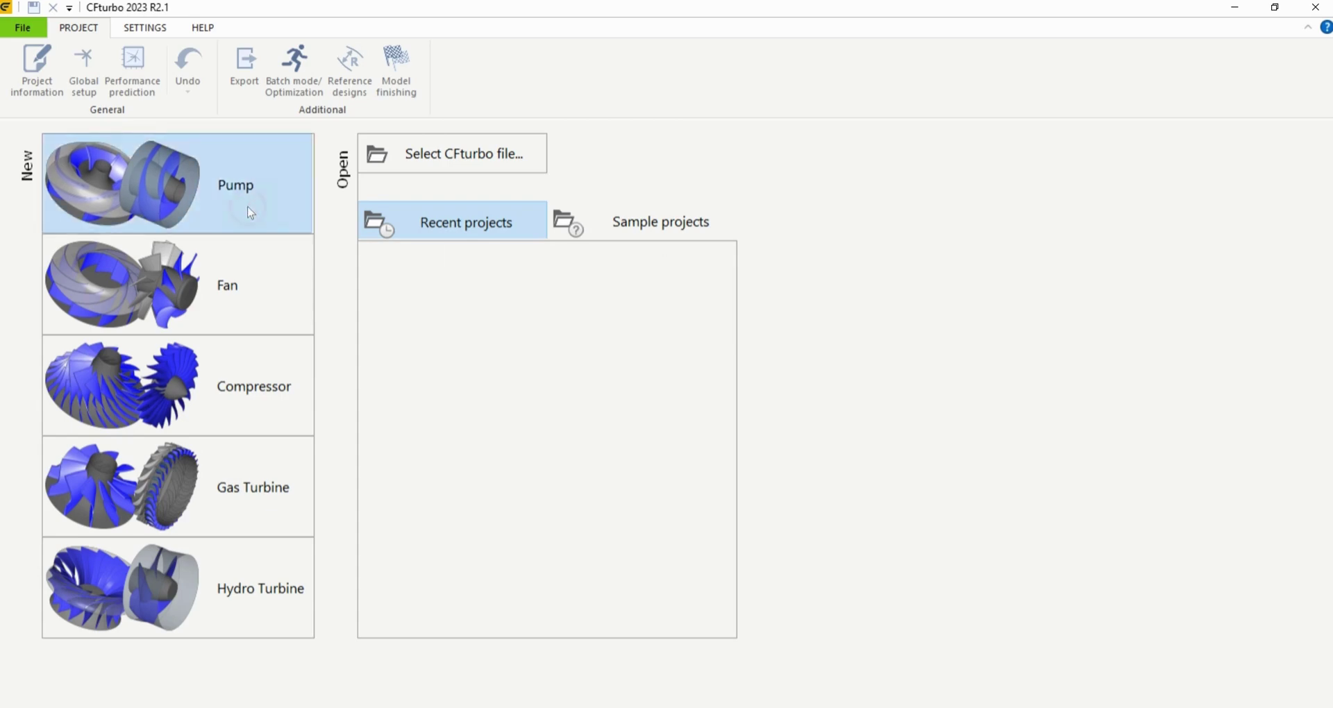
pyautogui.click(580, 139)
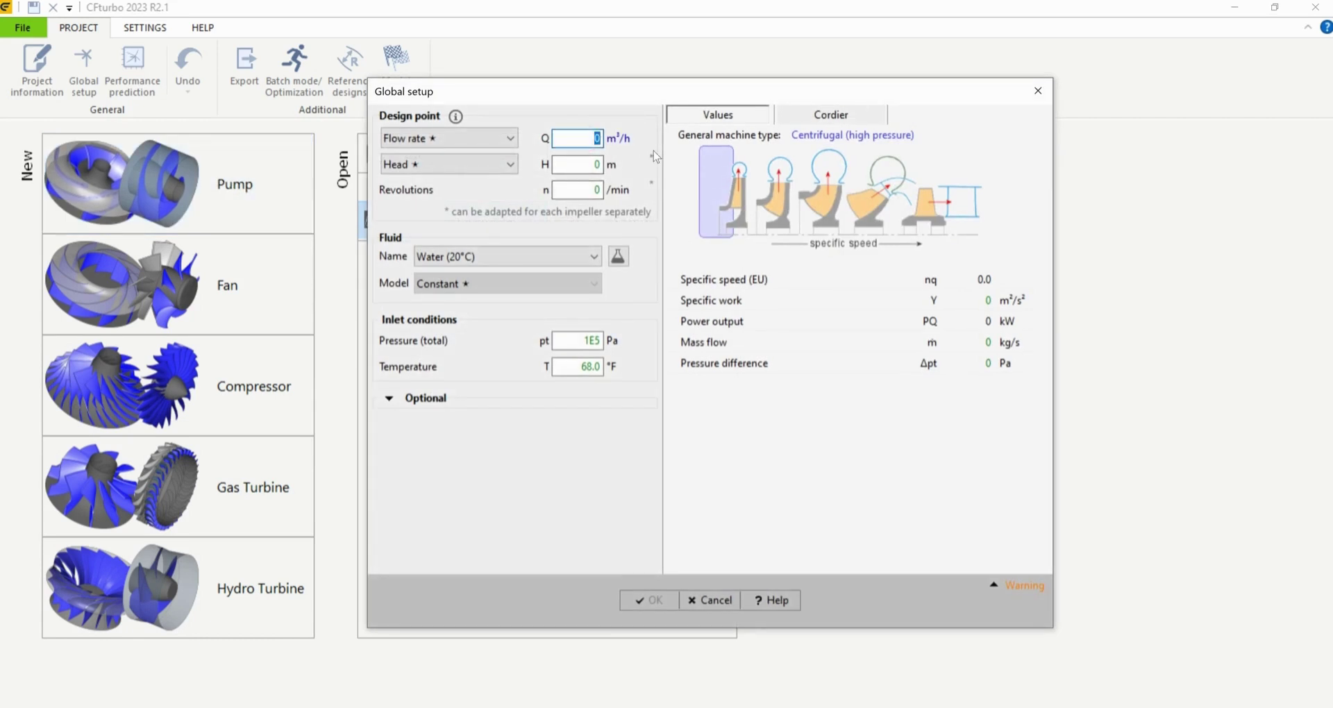
pyautogui.write('227')
pyautogui.press('Tab')
pyautogui.write('70')
pyautogui.press('Tab')
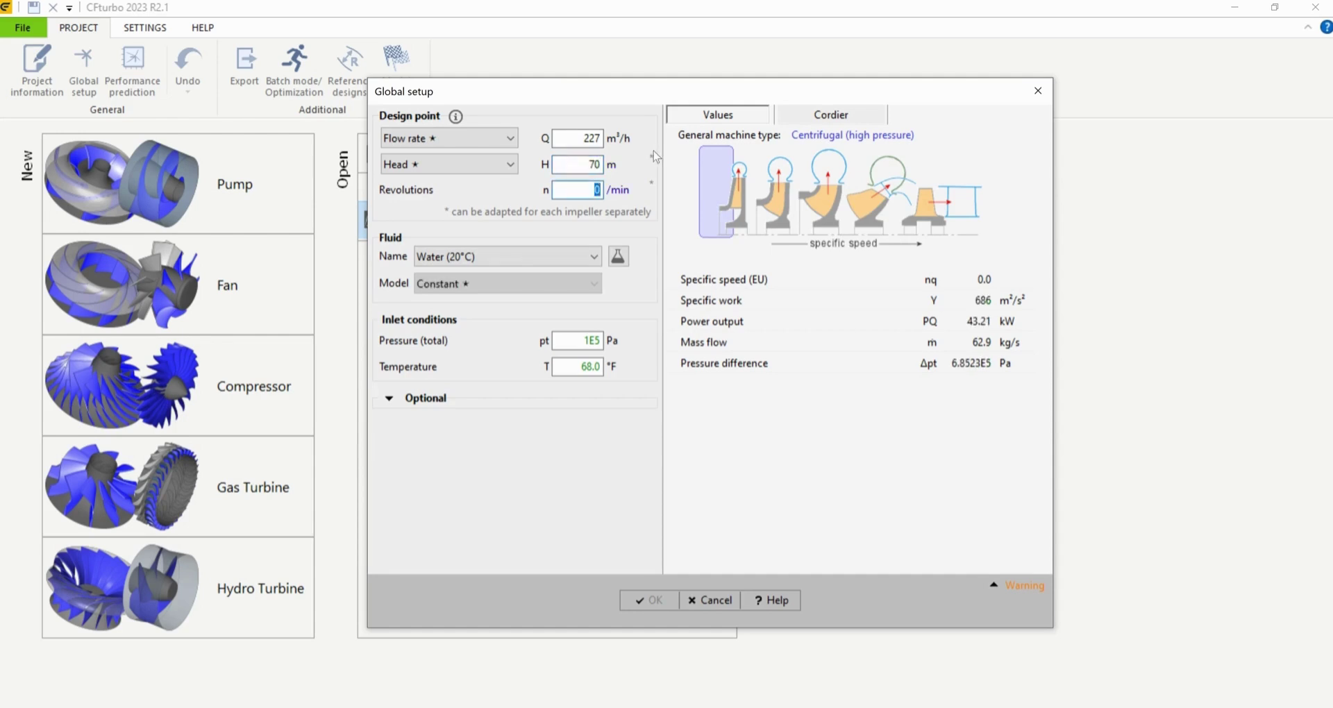
pyautogui.write('3600')
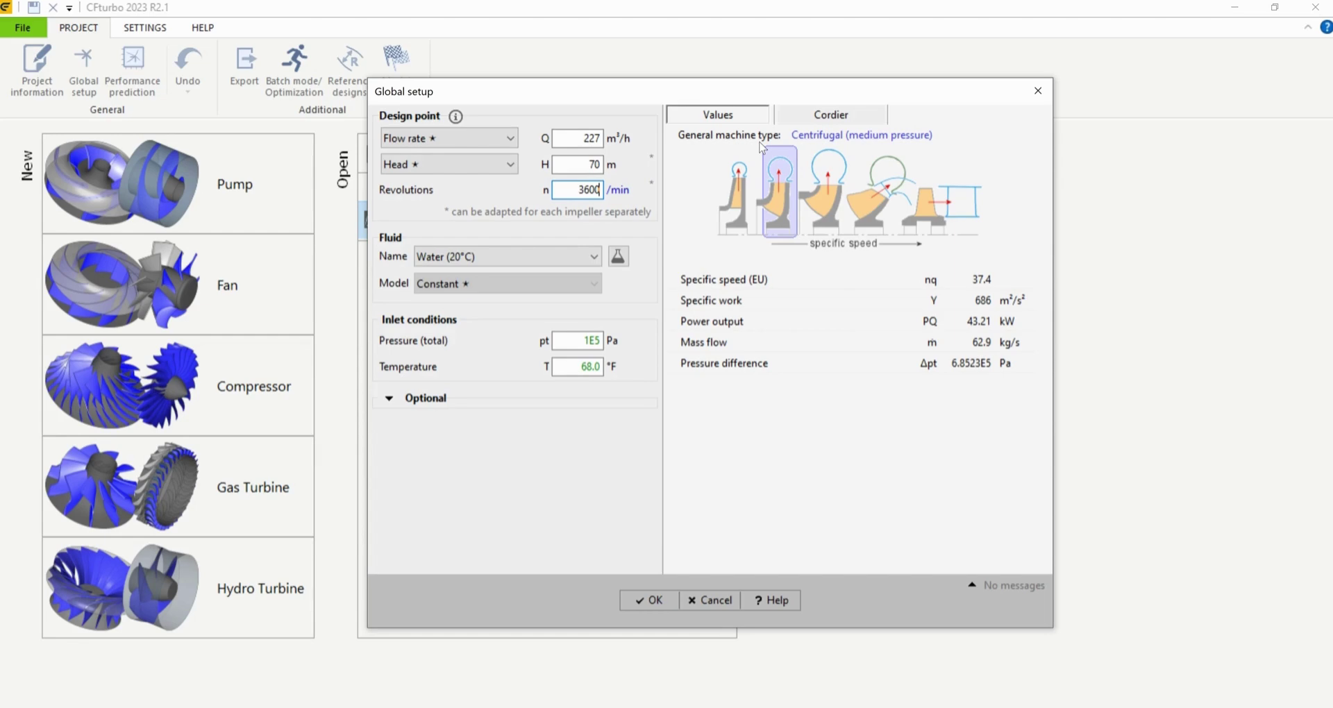
pyautogui.click(652, 605)
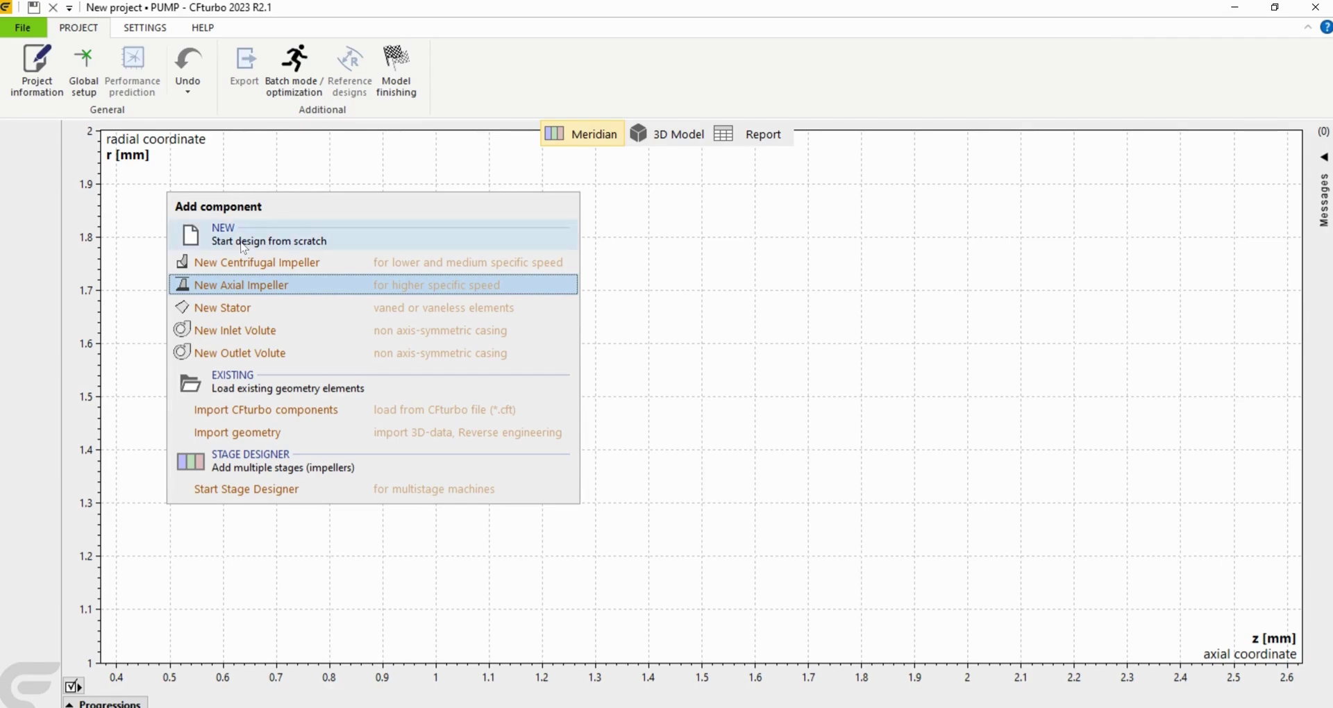
# Add a new centrifugal impeller and run all its design steps automatically with the default settings.
pyautogui.click(222, 263)
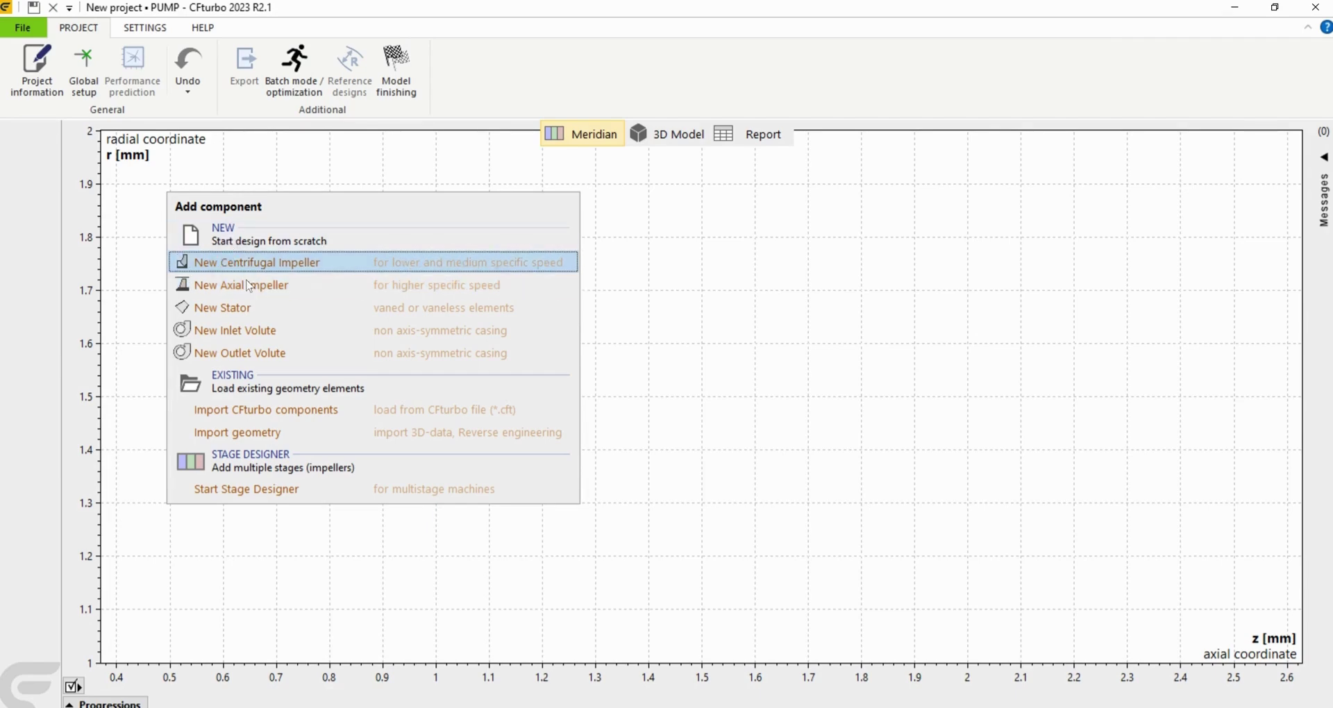
pyautogui.press('Return')
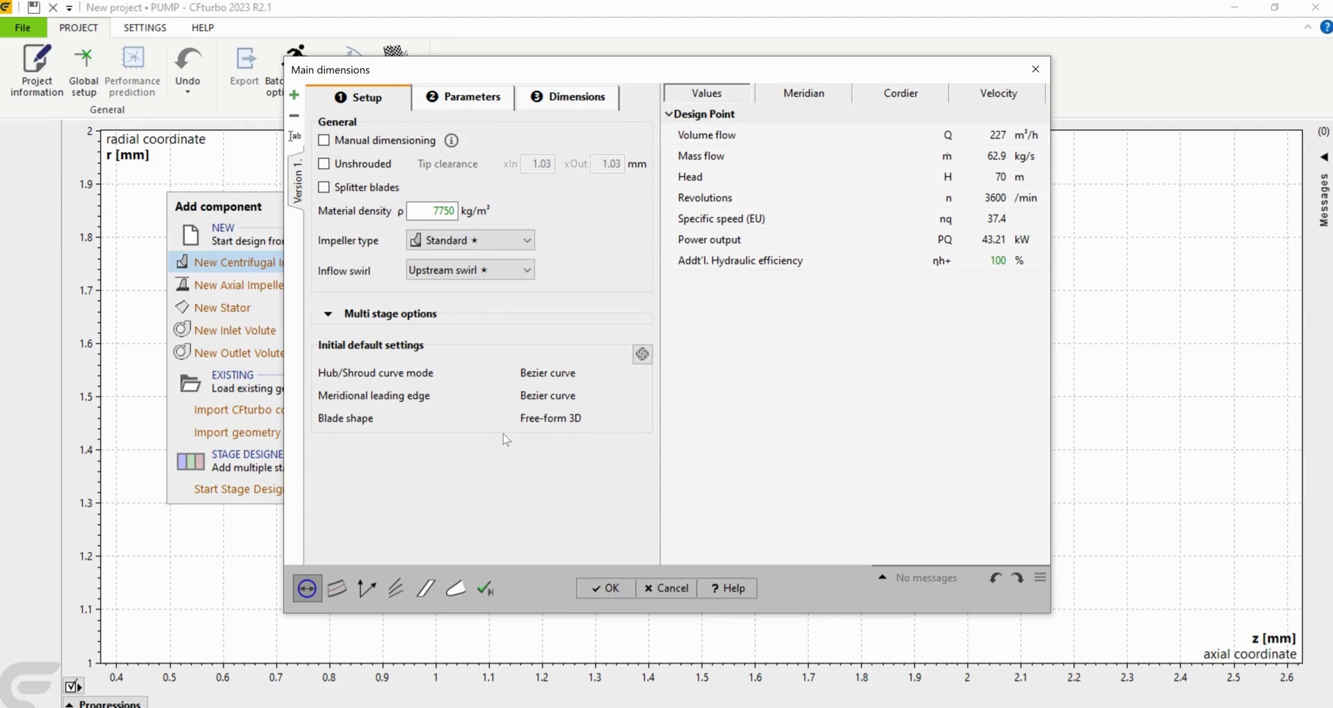
pyautogui.click(484, 590)
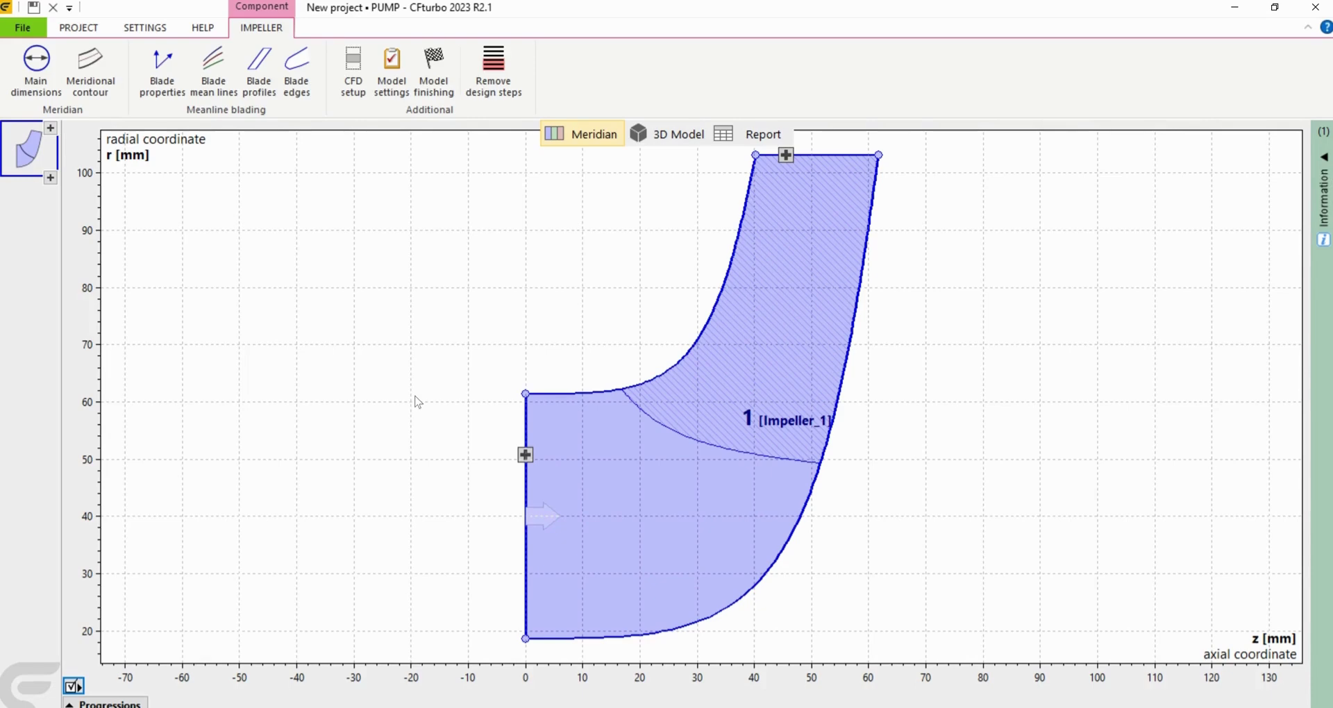
# Reshape the meridional contour: shroud bend point to z about 27 mm, hub bend point to about 48 mm, upper shroud point to about z 37, r 93 mm.
pyautogui.click(97, 99)
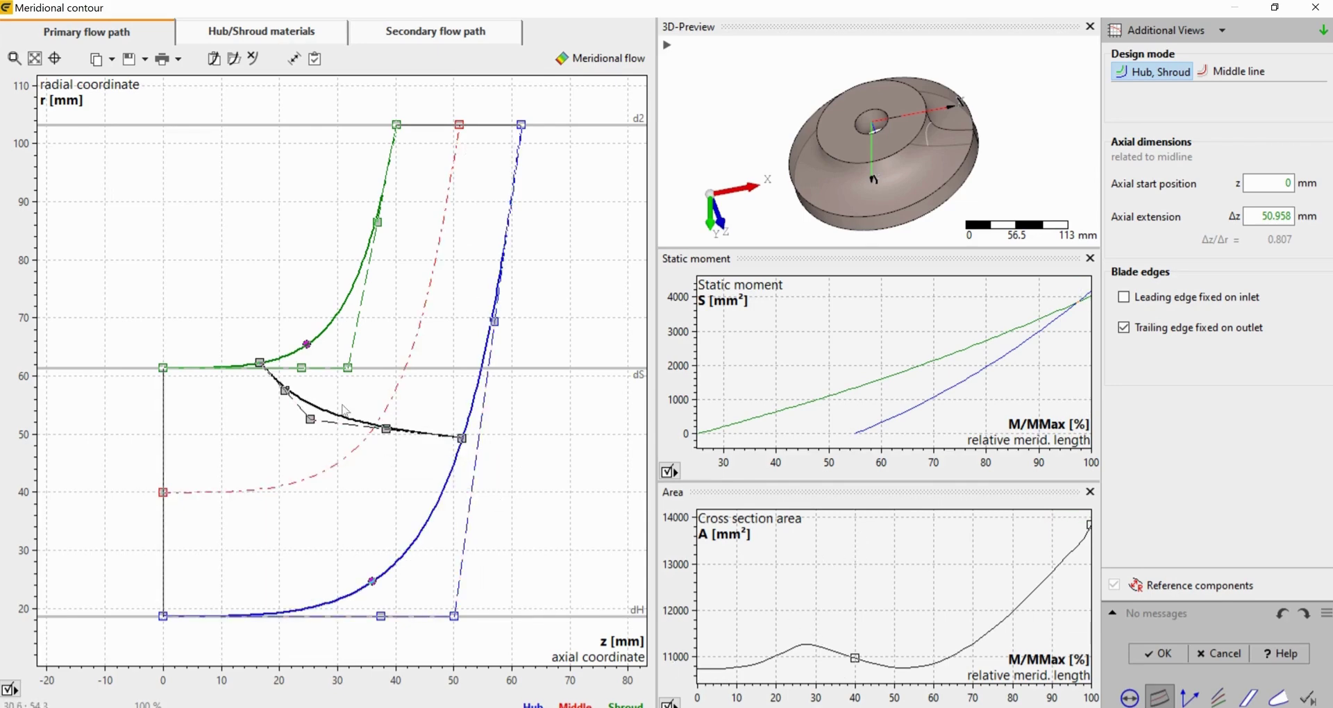
pyautogui.moveTo(341, 369); pyautogui.dragTo(330, 378)
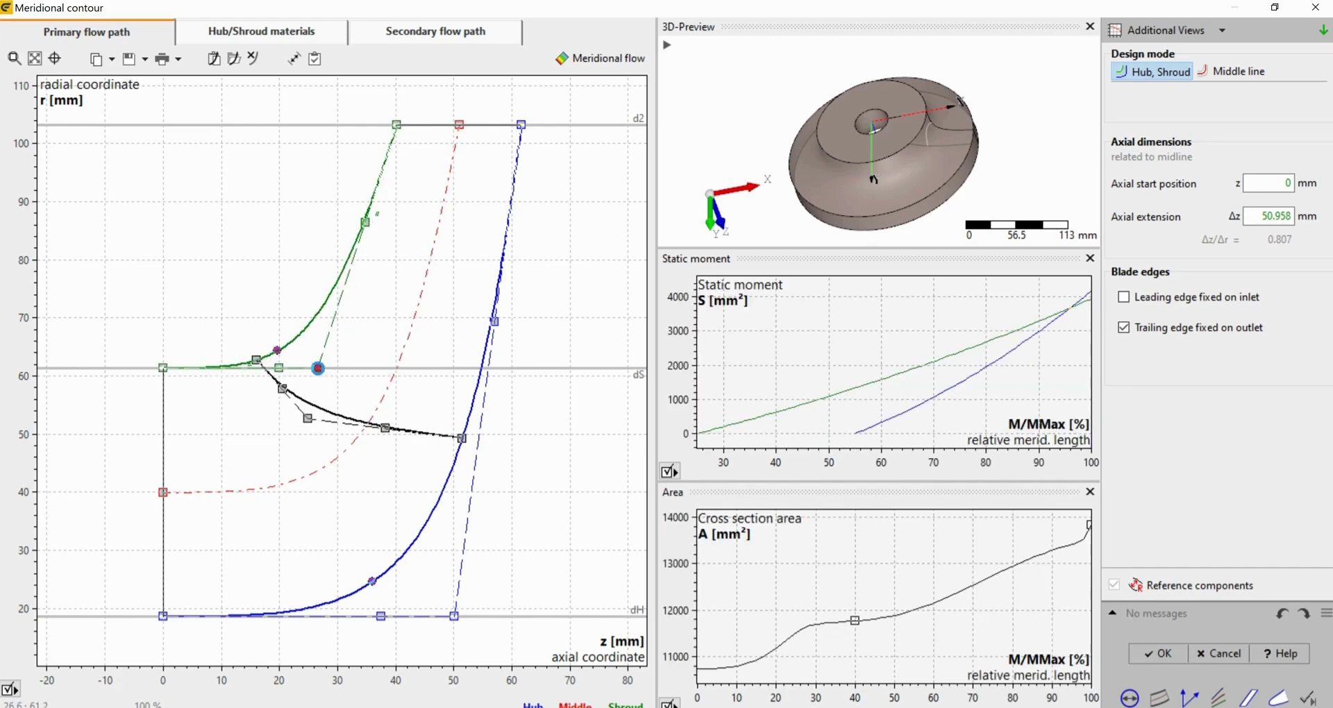
pyautogui.moveTo(467, 624); pyautogui.dragTo(444, 623)
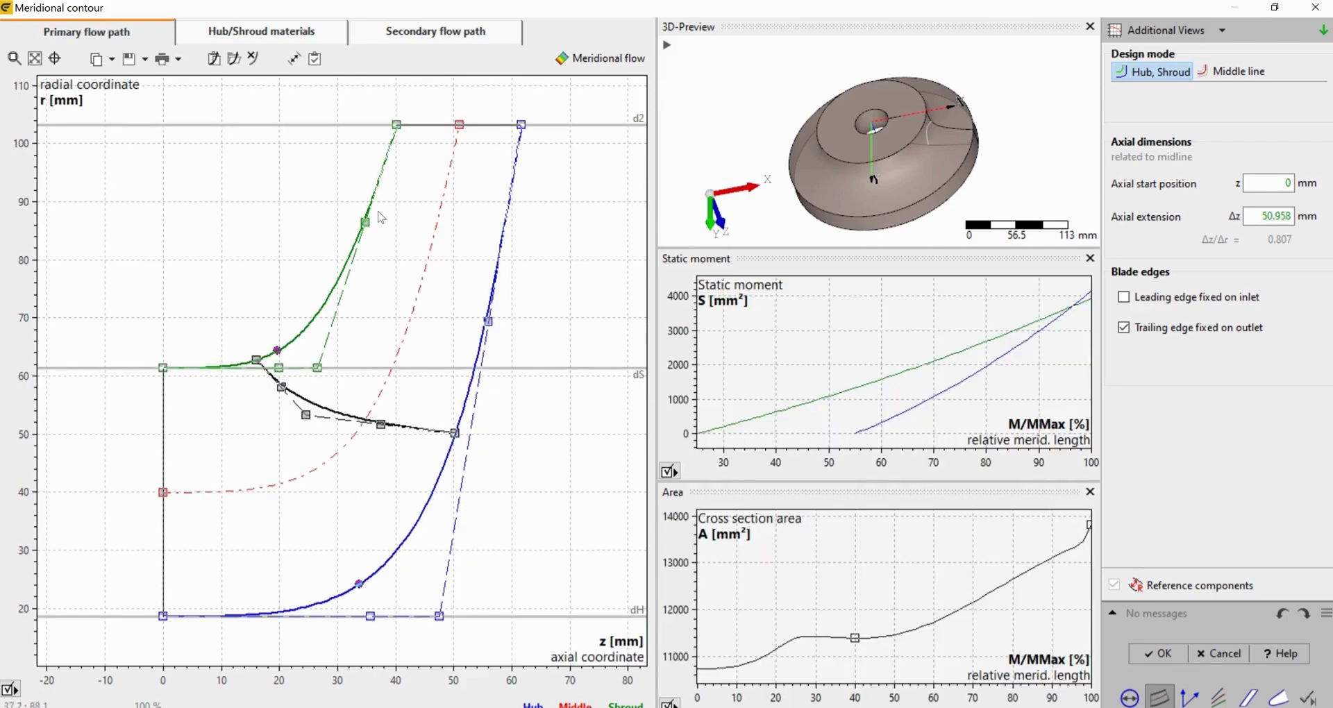
pyautogui.moveTo(366, 223); pyautogui.dragTo(390, 184)
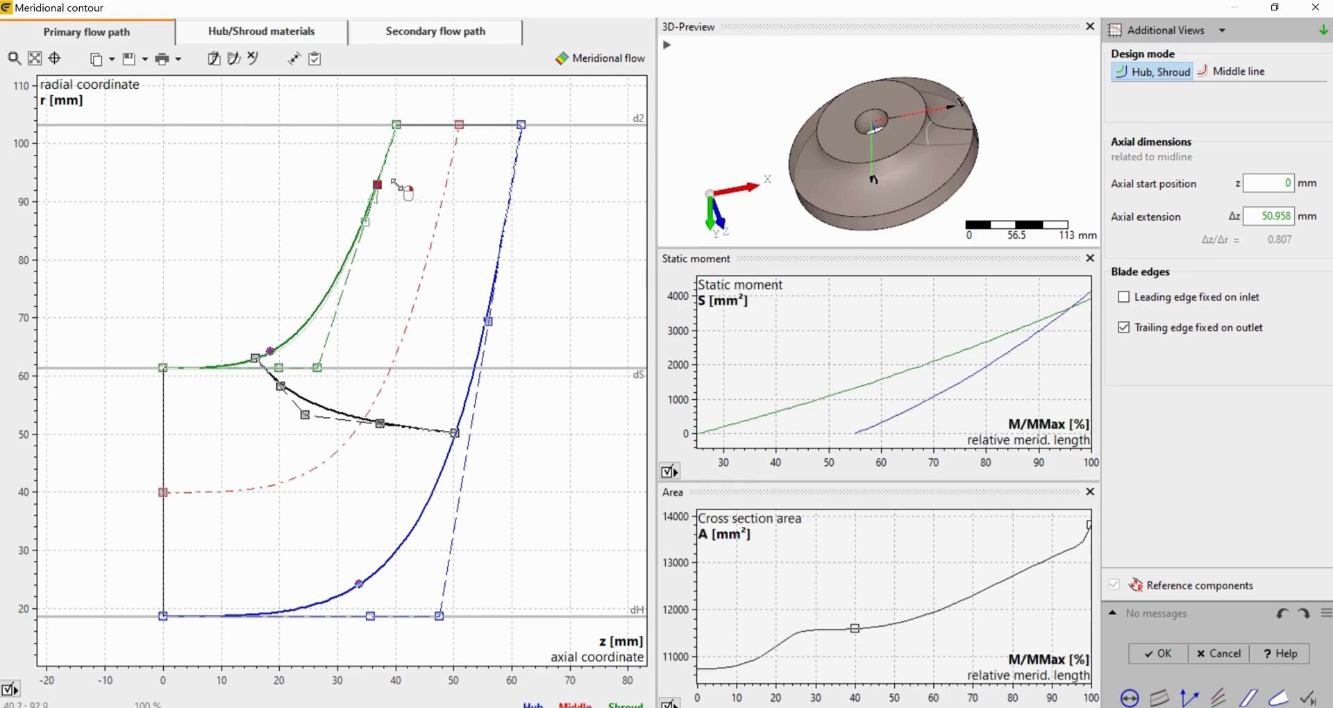
# Enable material contour design for the impeller's hub and shroud.
pyautogui.click(265, 35)
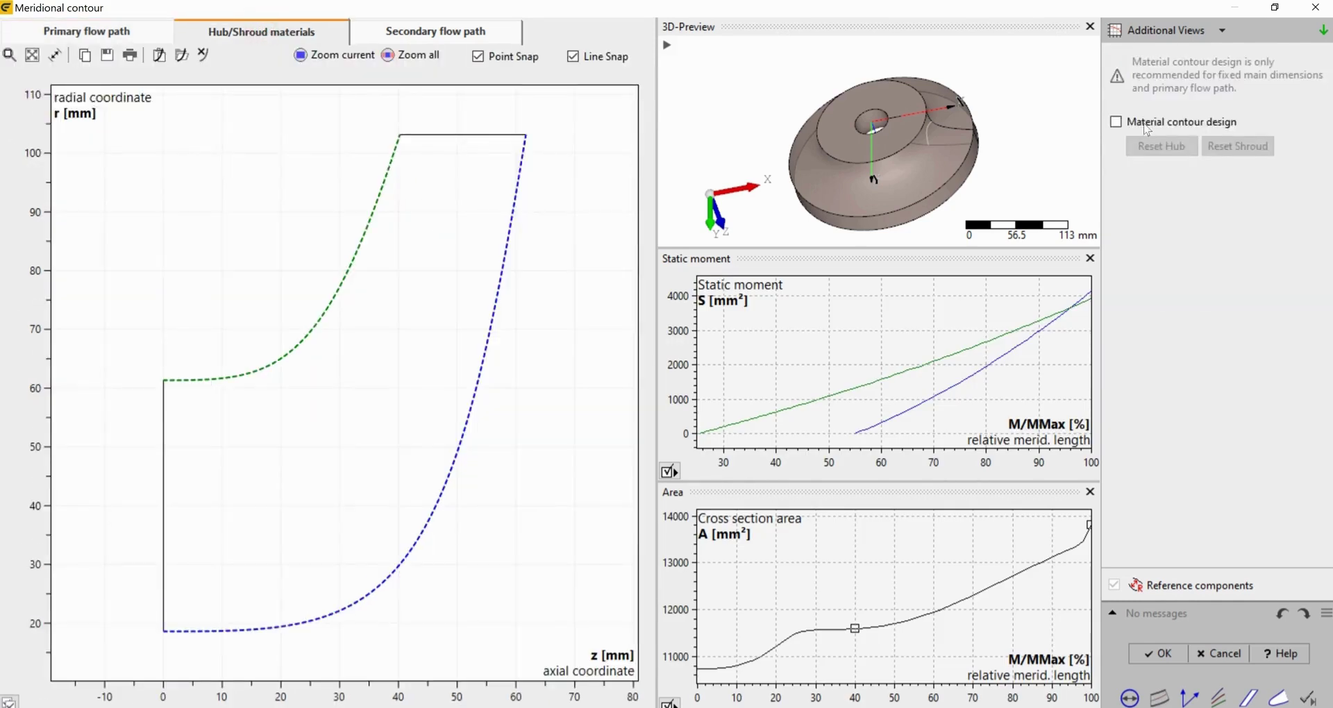
pyautogui.click(1117, 122)
pyautogui.scroll(-2, 456, 185)
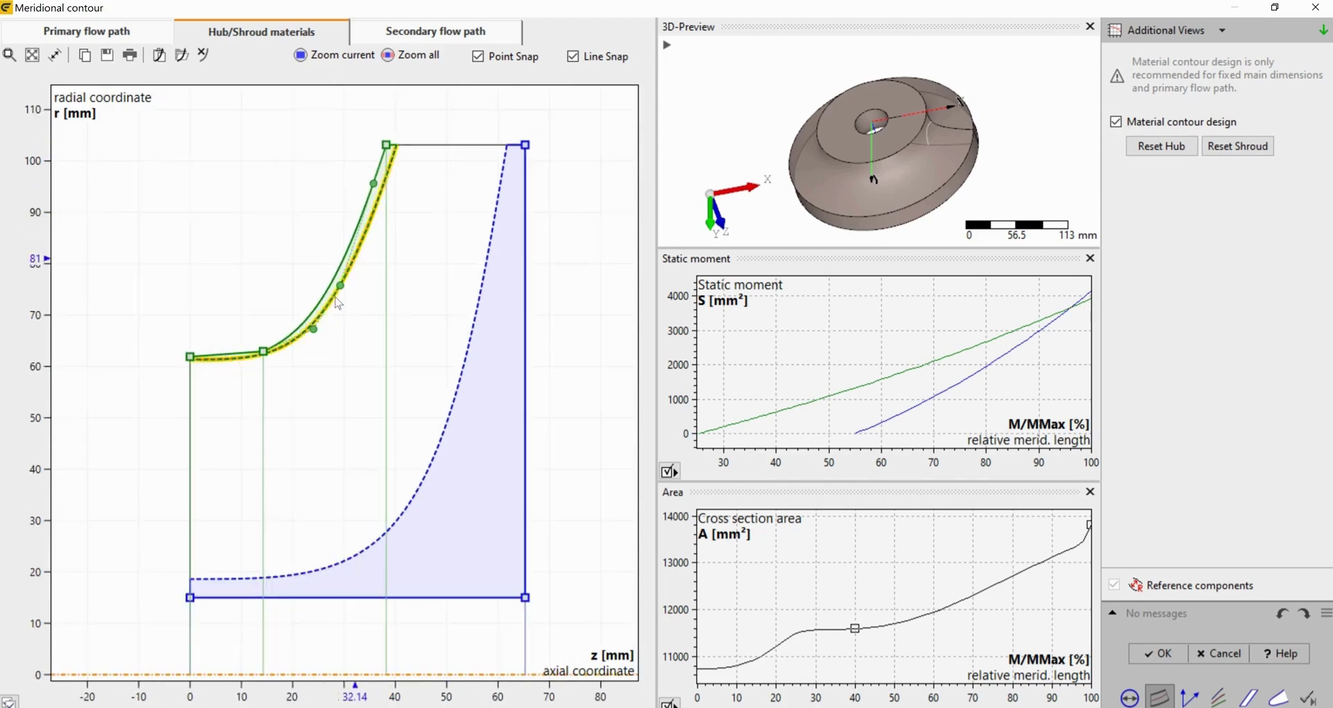
# Set the absolute radius of the shroud material contour's inlet point to 62.5 mm.
pyautogui.rightClick(191, 357)
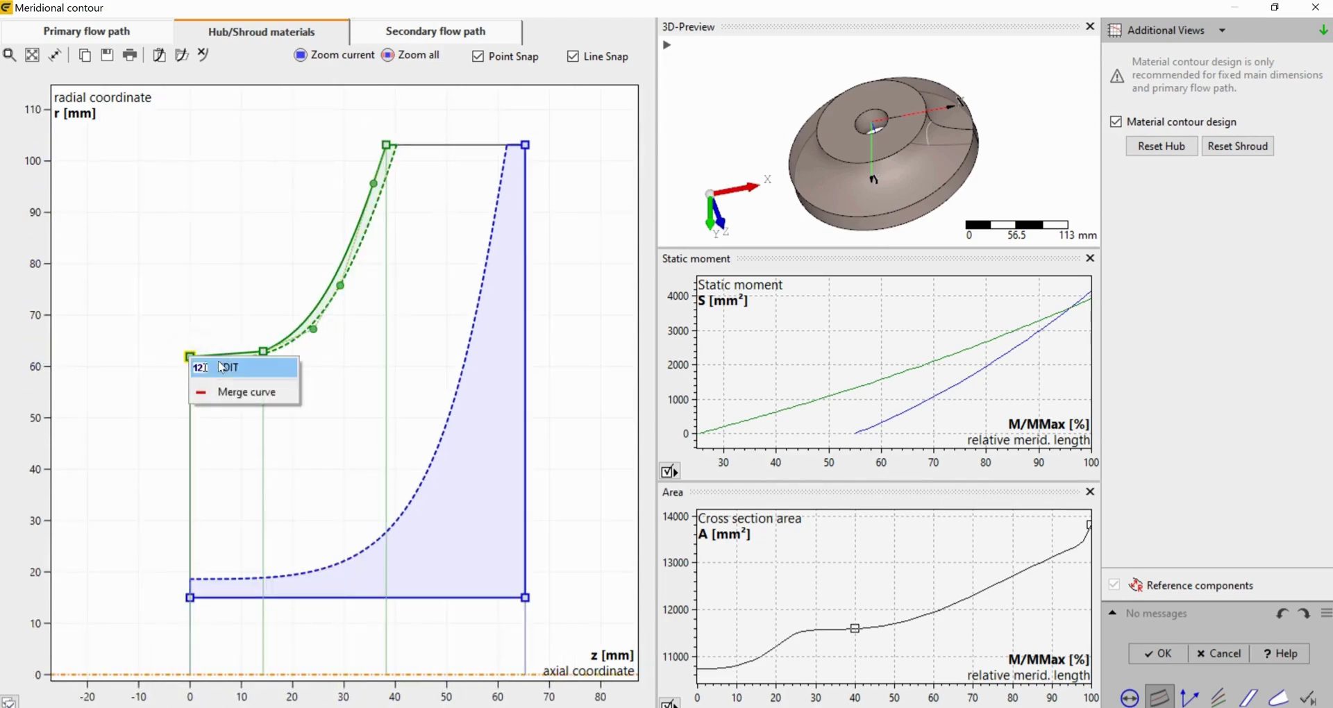
pyautogui.click(263, 303)
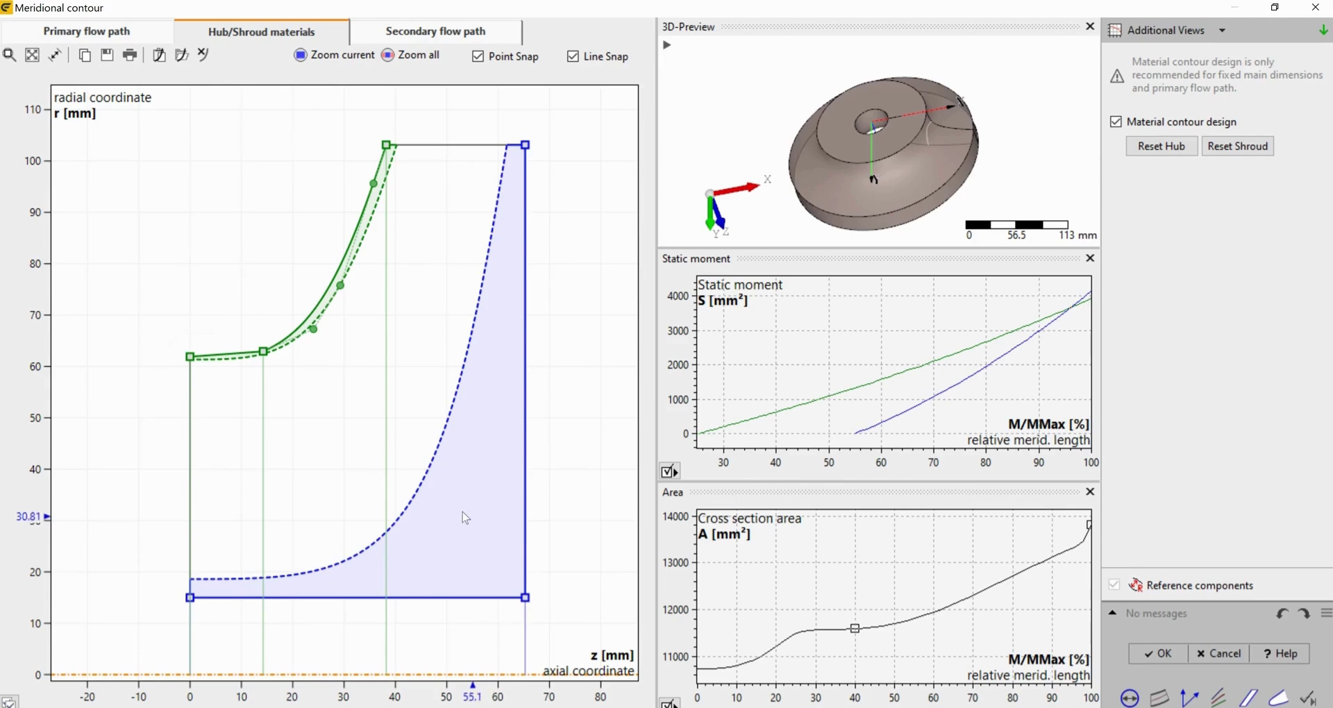
pyautogui.scroll(2, 198, 336)
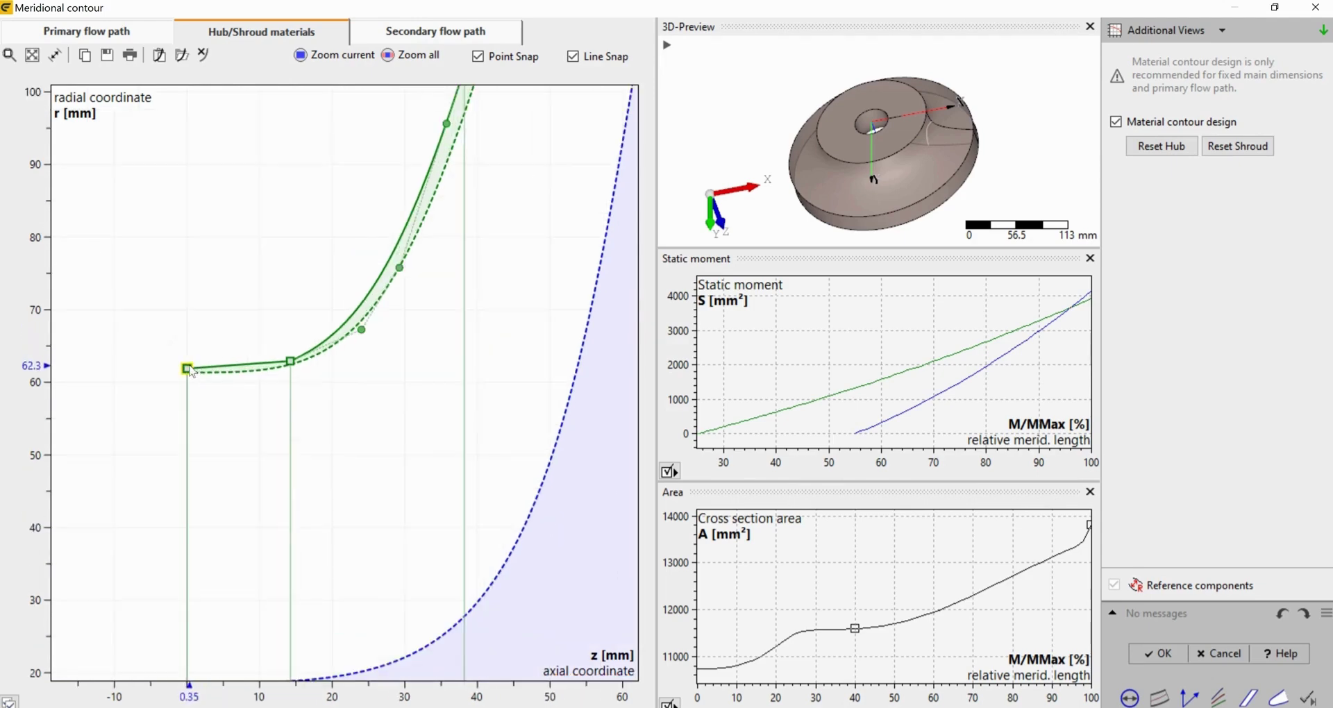
pyautogui.rightClick(187, 364)
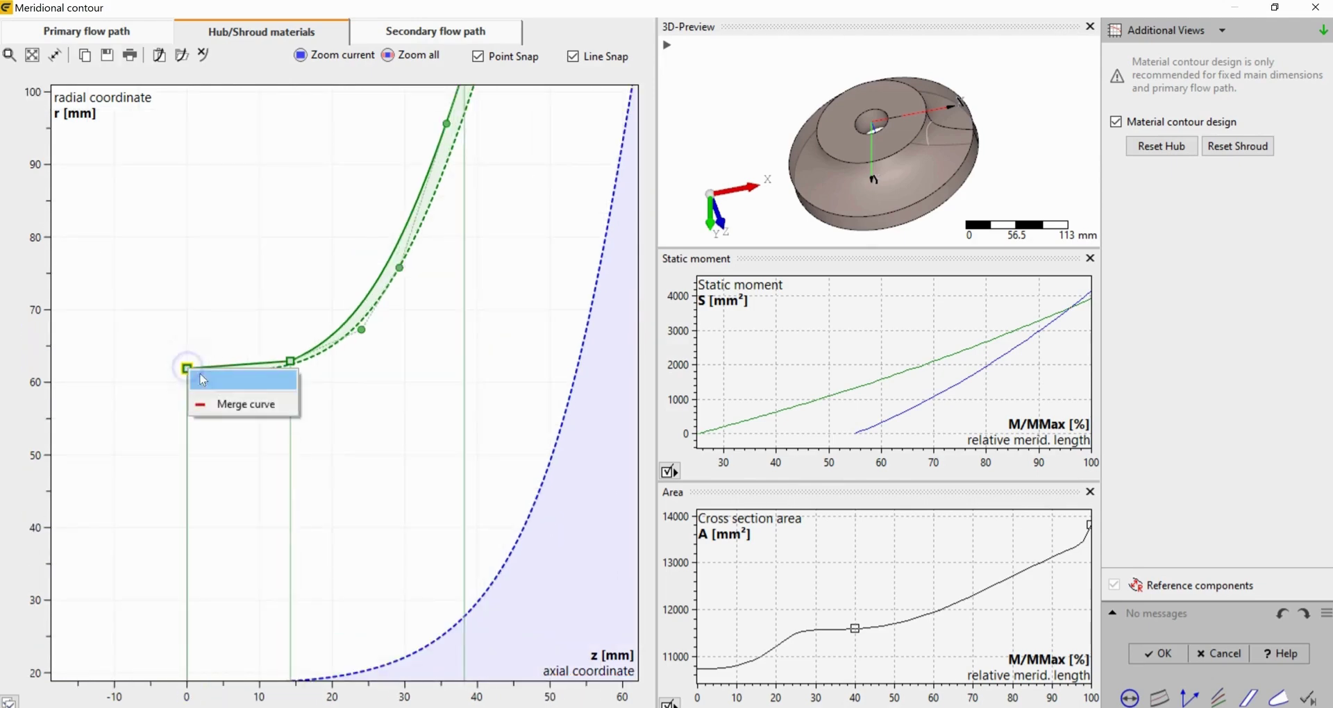
pyautogui.click(222, 377)
pyautogui.doubleClick(249, 411)
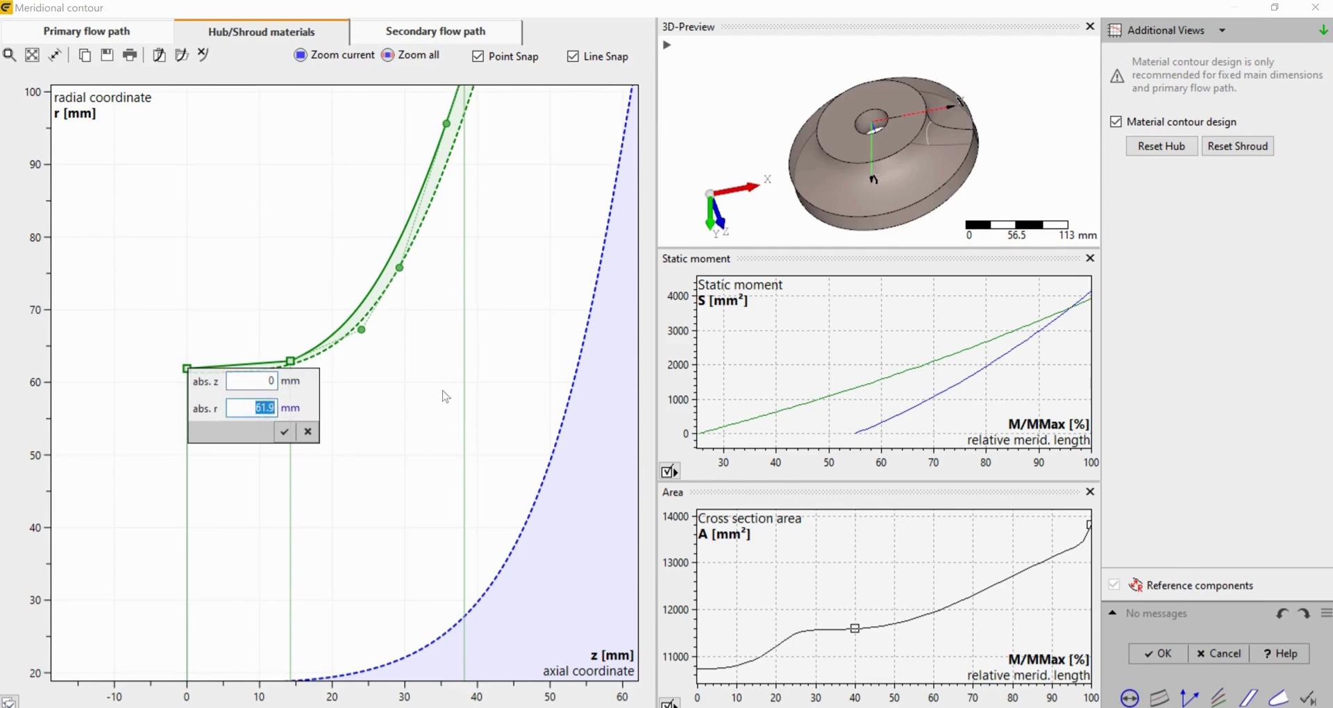
pyautogui.write('62.5')
pyautogui.press('Return')
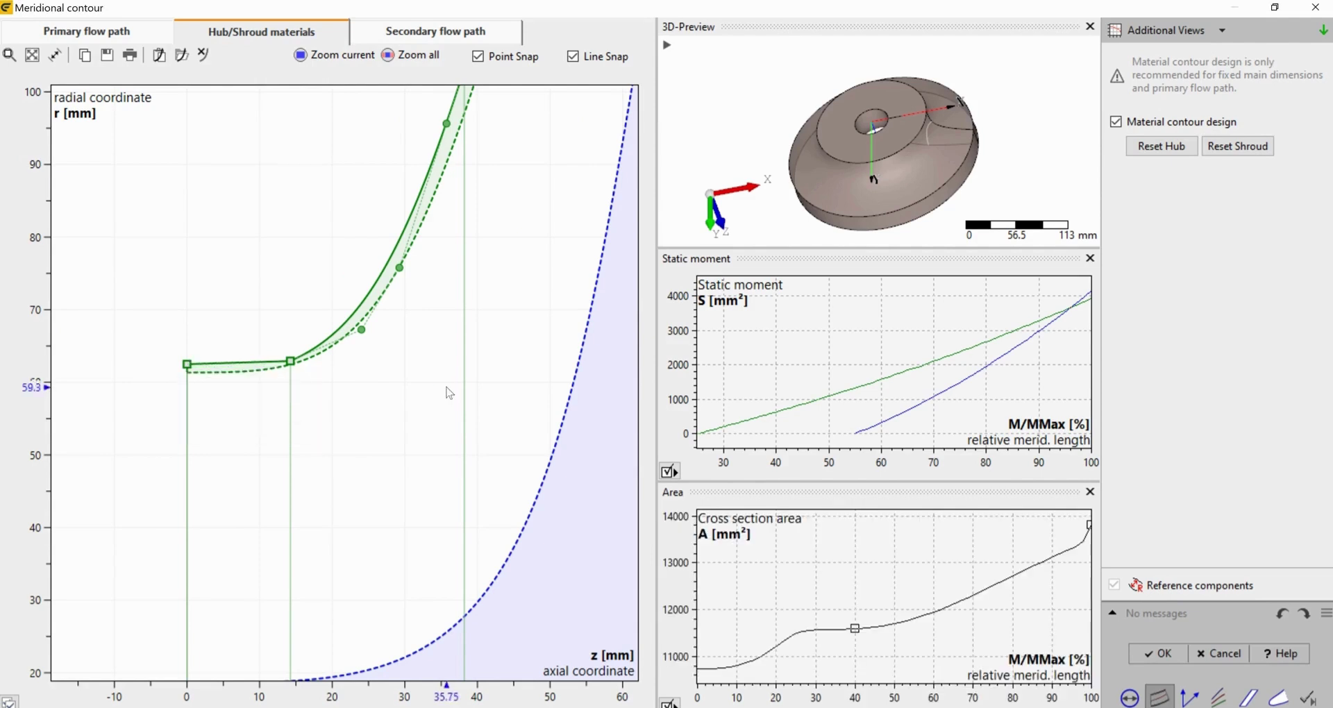
# Set the shroud material contour's inlet point to radius 64 mm and raise the adjacent point to the same radius.
pyautogui.scroll(2, 242, 381)
pyautogui.rightClick(136, 349)
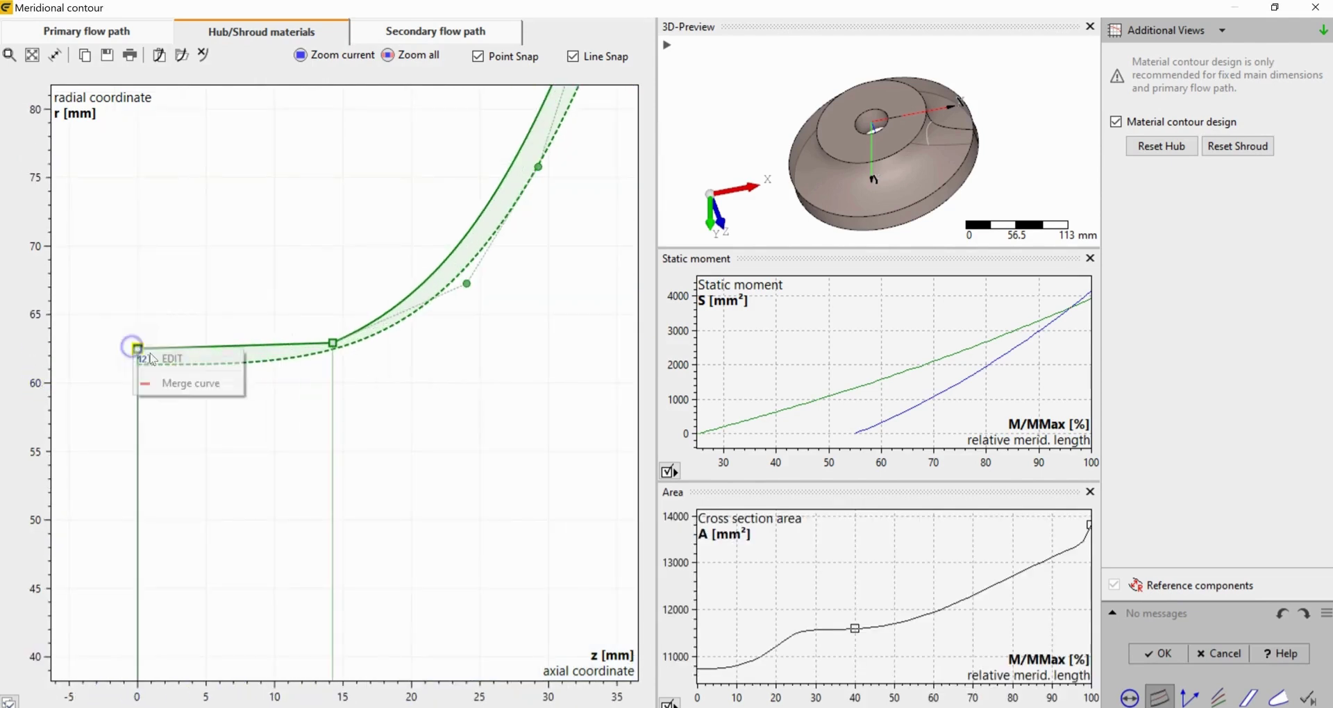
pyautogui.click(166, 359)
pyautogui.doubleClick(194, 387)
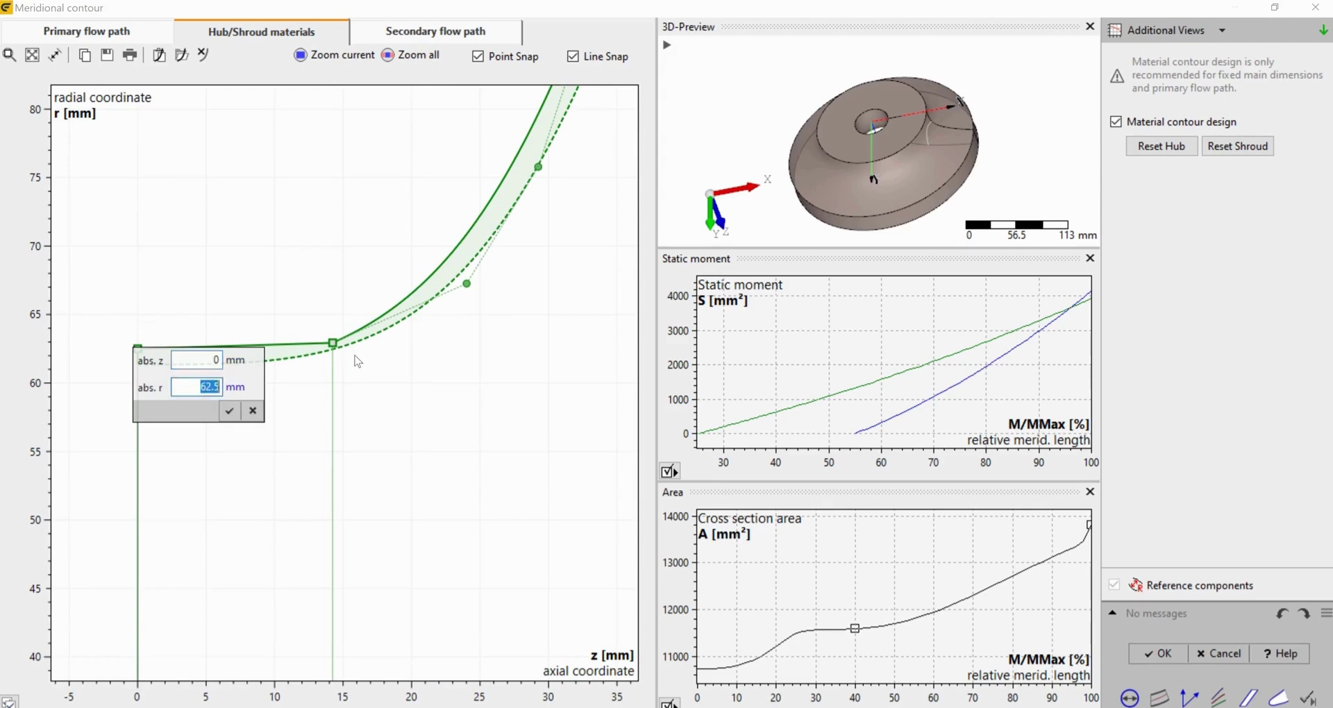
pyautogui.write('64')
pyautogui.press('Return')
pyautogui.moveTo(334, 342); pyautogui.dragTo(332, 327)
pyautogui.scroll(-2, 464, 389)
# Set the absolute z of the hub material contour's inner rear corner to 68 mm.
pyautogui.moveTo(466, 391); pyautogui.dragTo(389, 514, button='right')
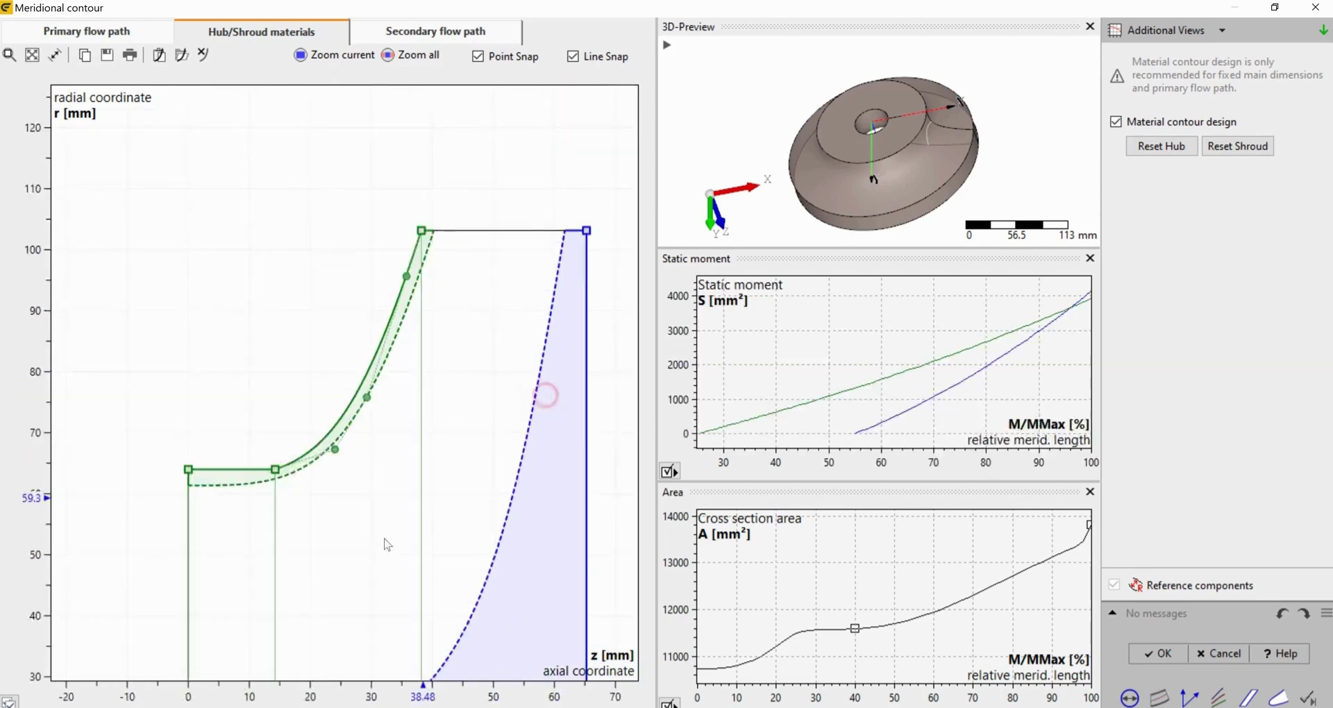
pyautogui.scroll(3, 377, 278)
pyautogui.scroll(-5, 464, 378)
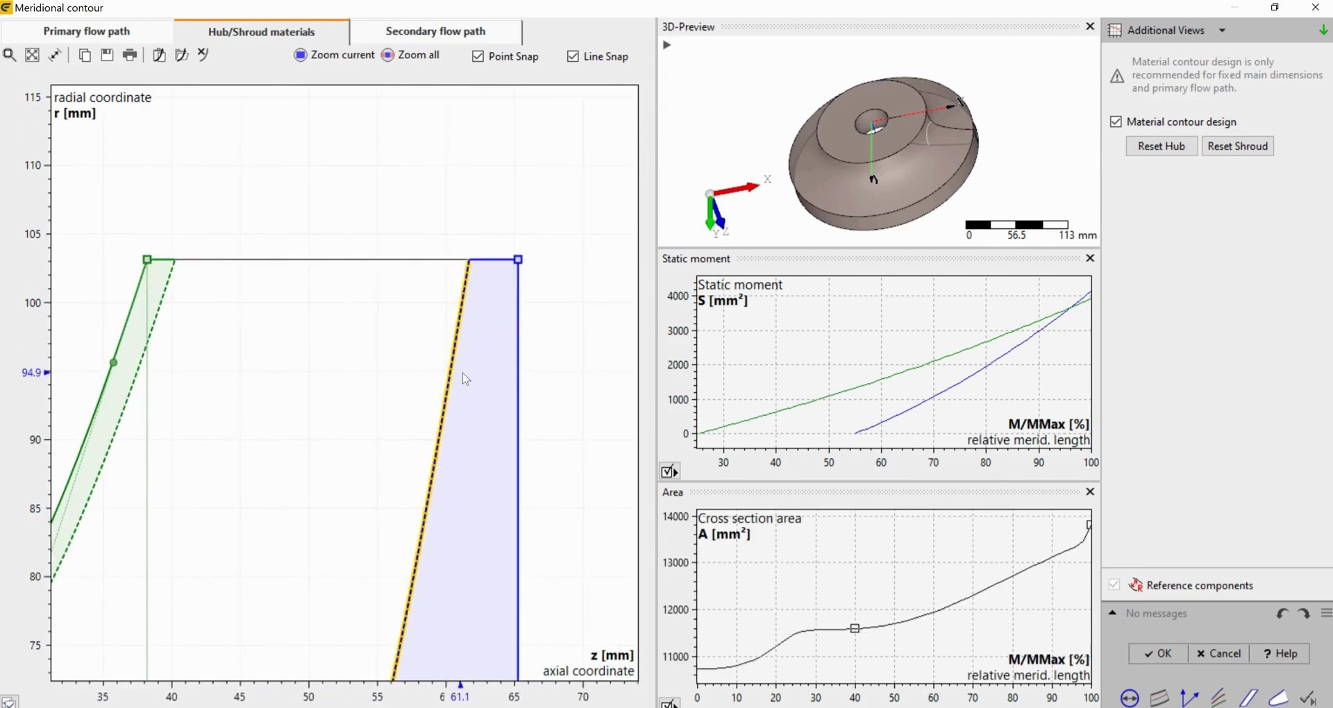
pyautogui.scroll(-1, 519, 335)
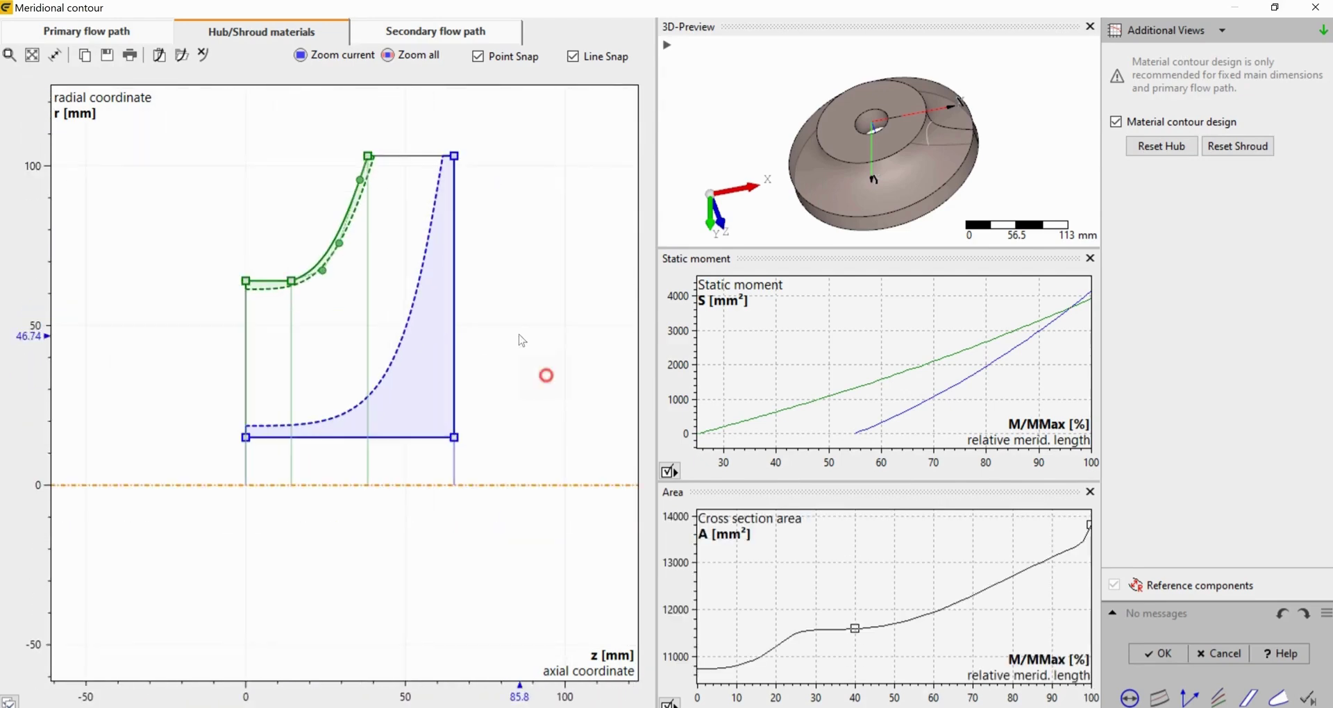
pyautogui.click(476, 414)
pyautogui.rightClick(458, 439)
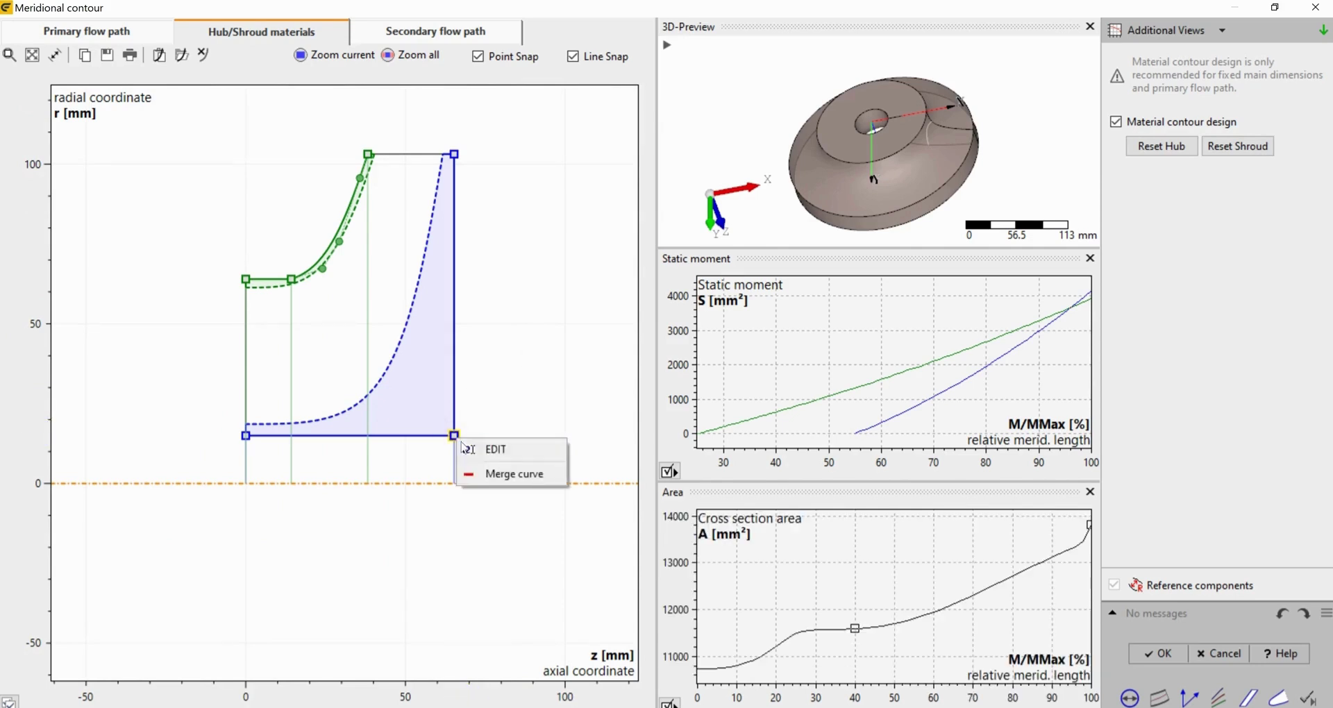
pyautogui.click(494, 449)
pyautogui.click(510, 477)
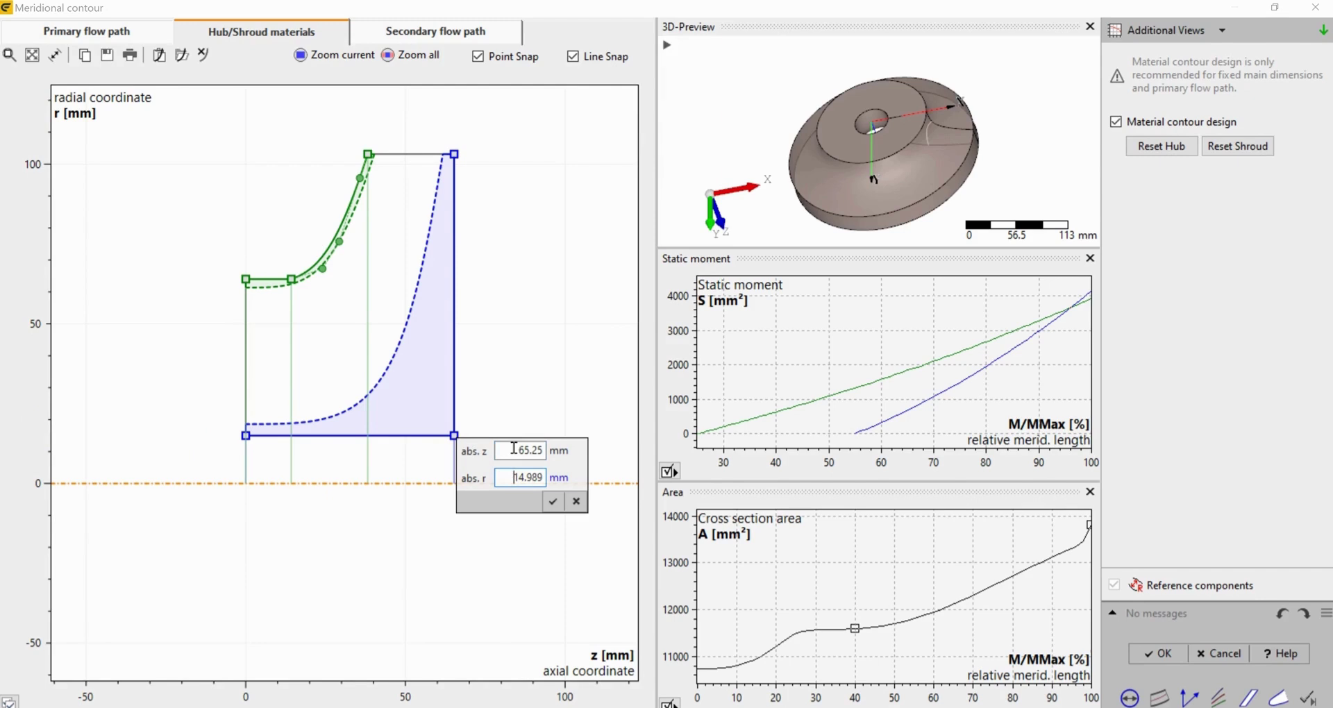
pyautogui.doubleClick(514, 450)
pyautogui.write('68')
pyautogui.press('Return')
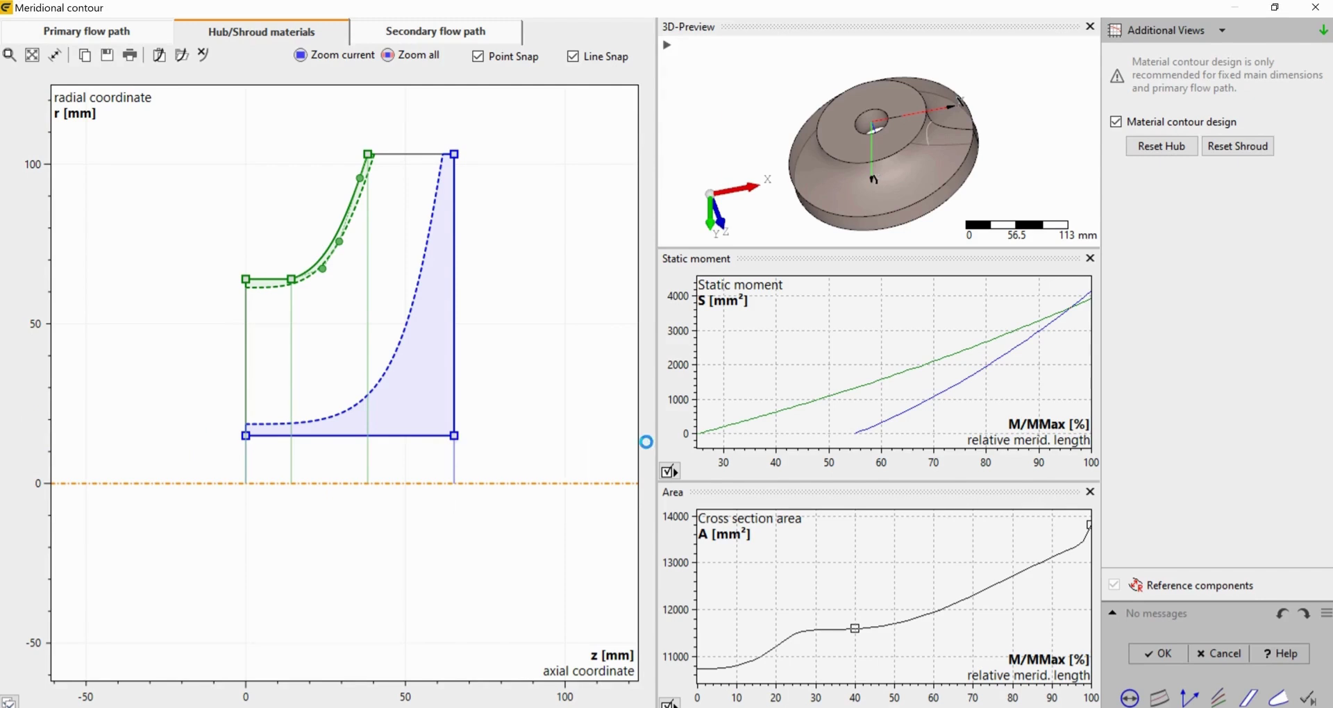
# Split the hub's rear edge at a radius of about 28 mm and align the split point axially with the outer rear corner.
pyautogui.rightClick(460, 393)
pyautogui.click(530, 456)
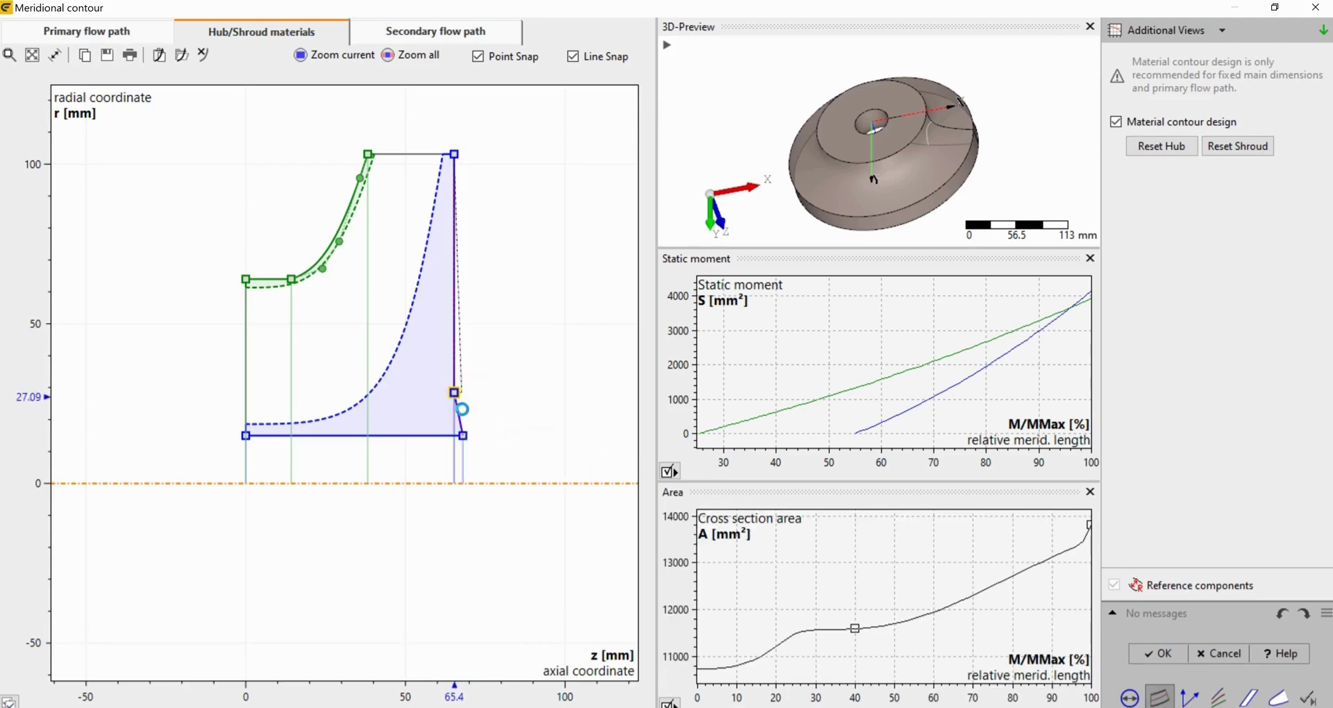
pyautogui.click(462, 409)
# Split the hub's sloped lower rear segment, move the new point to about z 68, r 28 mm to square the shoulder, and accept the contour.
pyautogui.rightClick(459, 420)
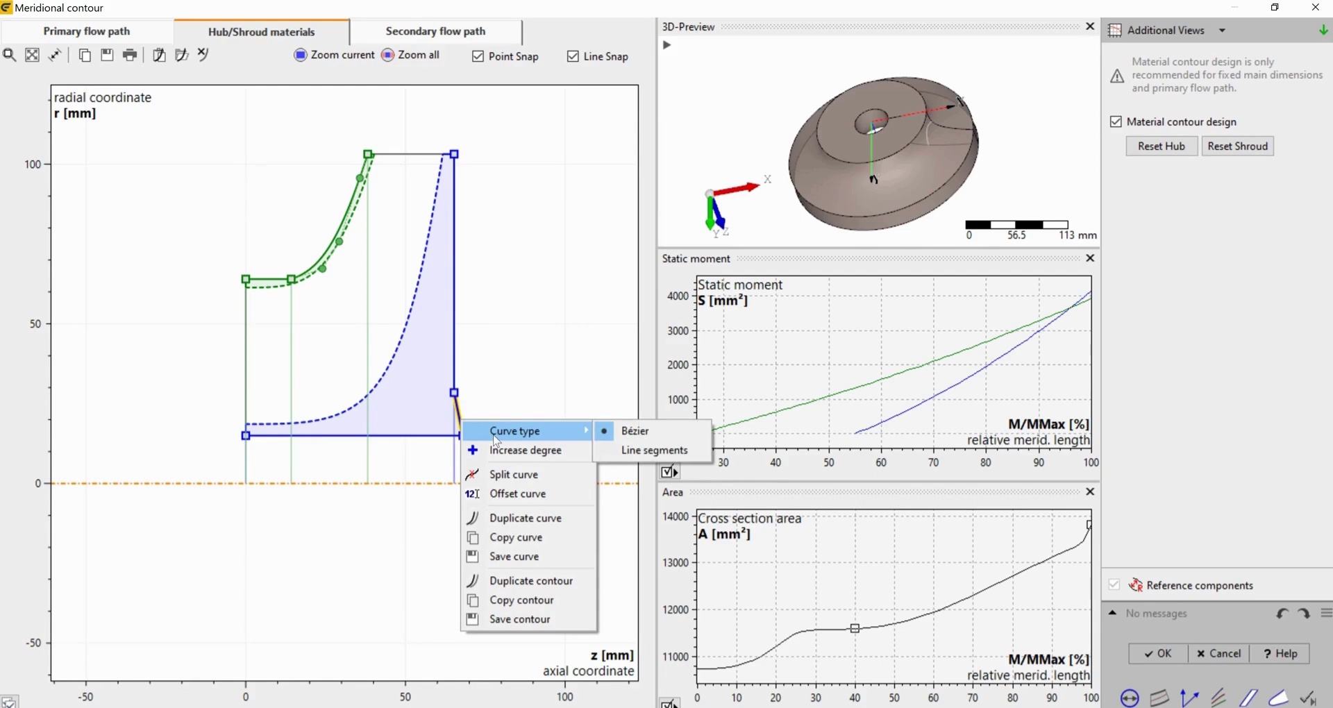
pyautogui.click(522, 450)
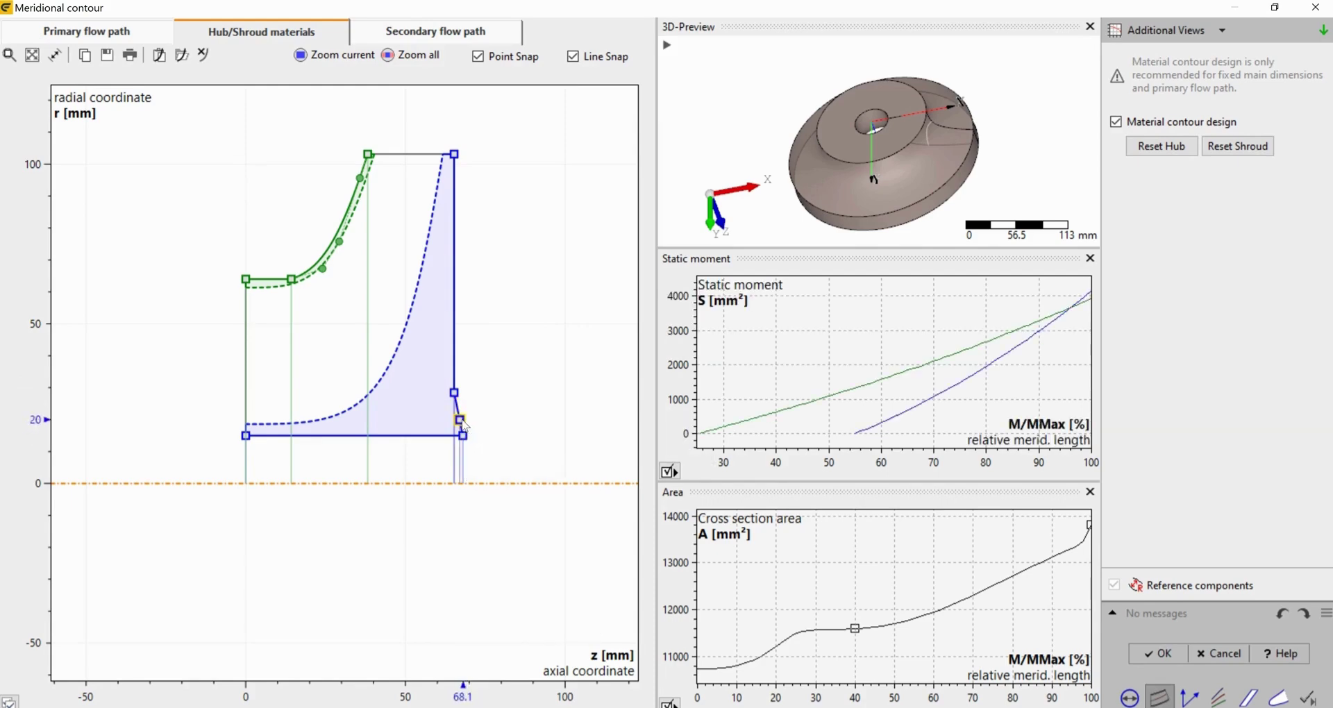
pyautogui.moveTo(464, 425); pyautogui.dragTo(464, 398)
pyautogui.scroll(3, 464, 398)
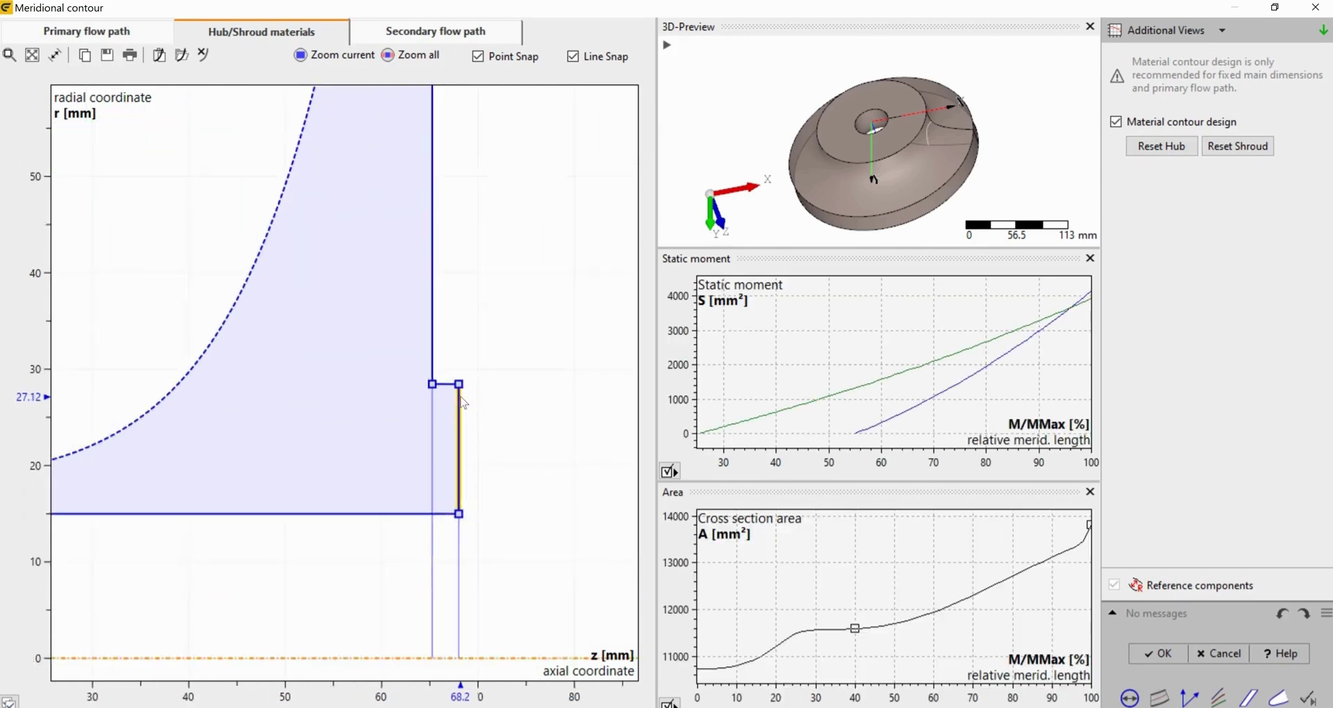
pyautogui.scroll(-4, 464, 403)
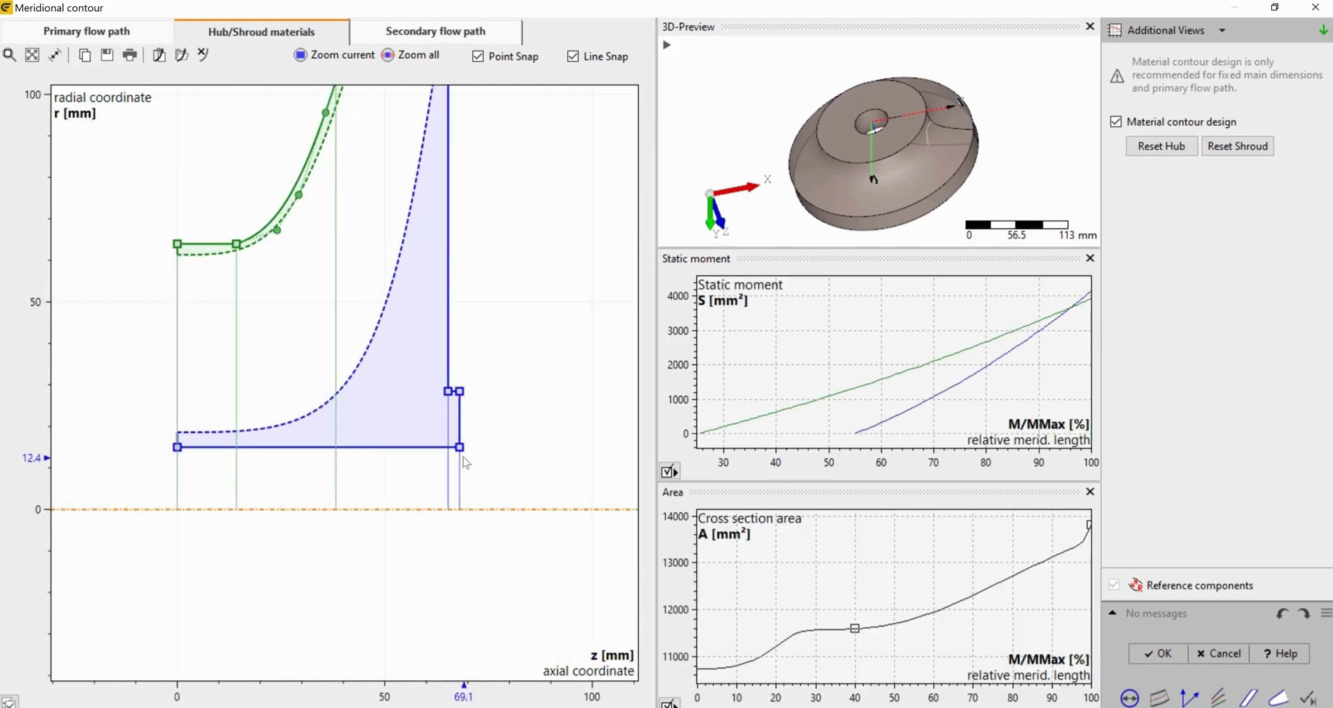
pyautogui.moveTo(509, 372); pyautogui.dragTo(509, 315)
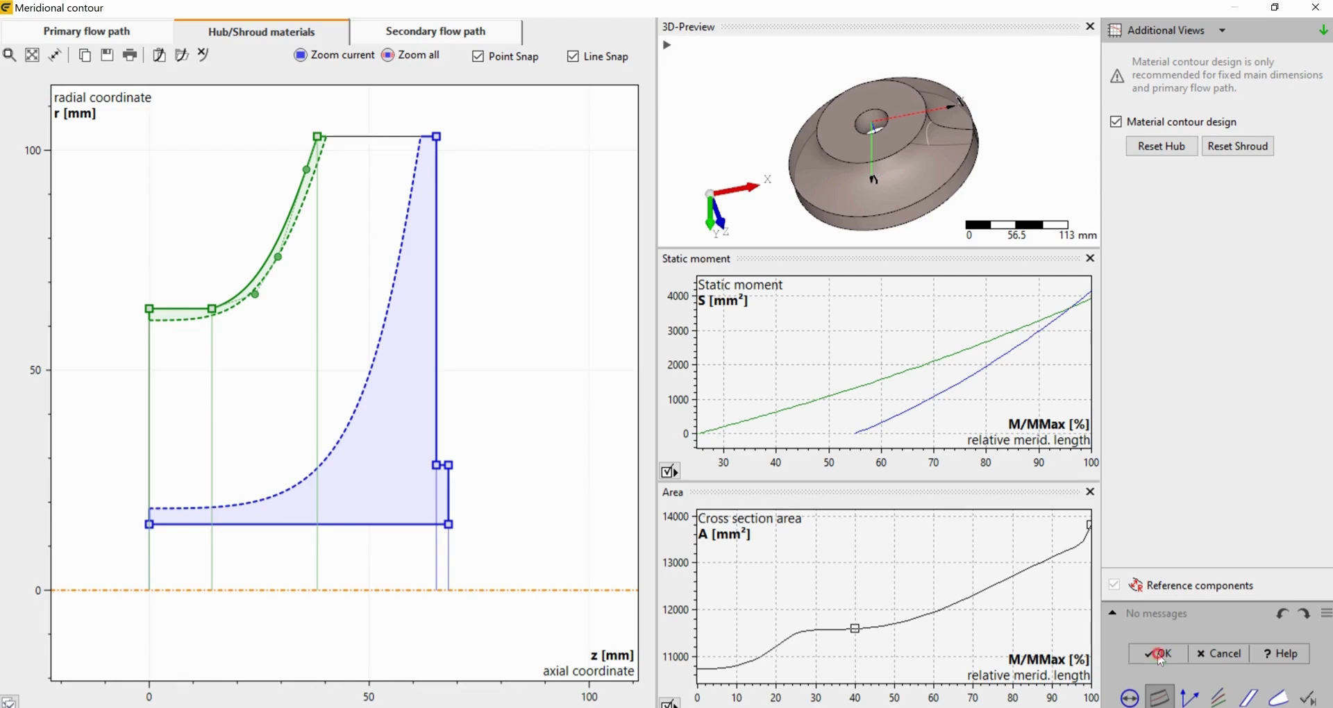
pyautogui.click(1160, 654)
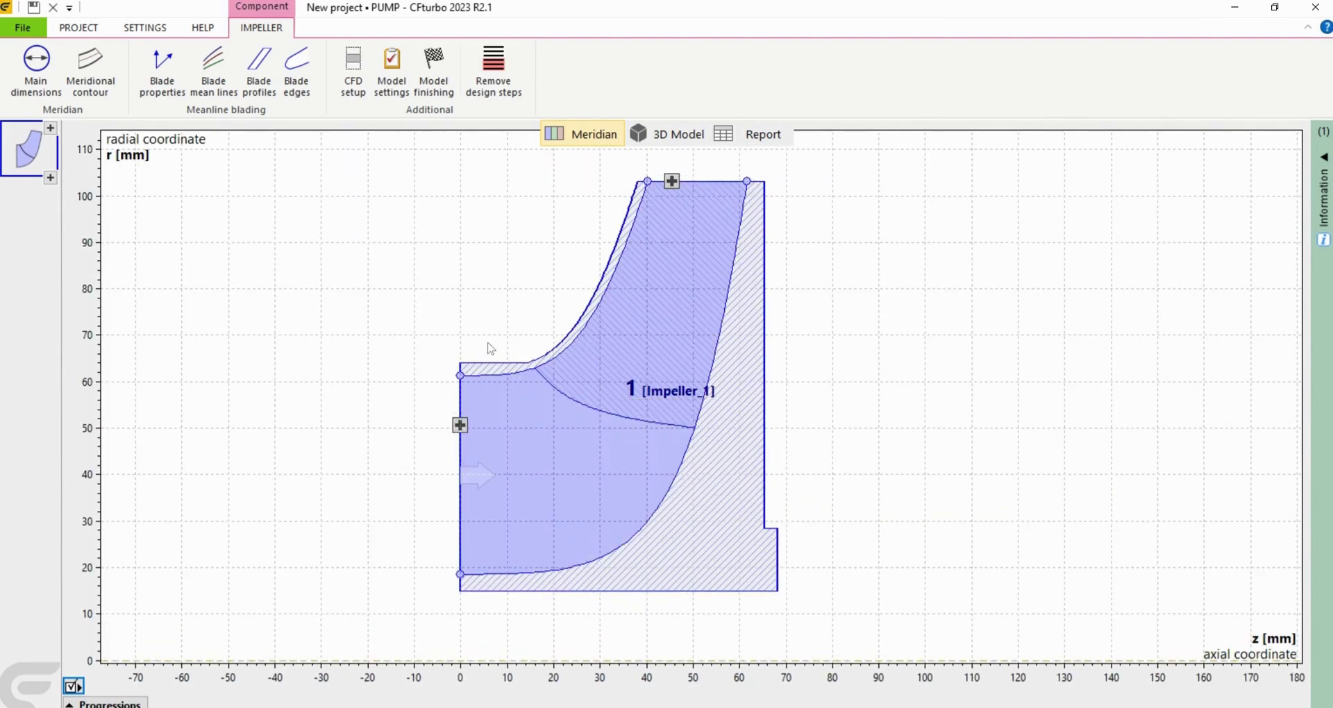
# Add a new stator upstream of the impeller and set its type to Axial diffuser.
pyautogui.click(51, 129)
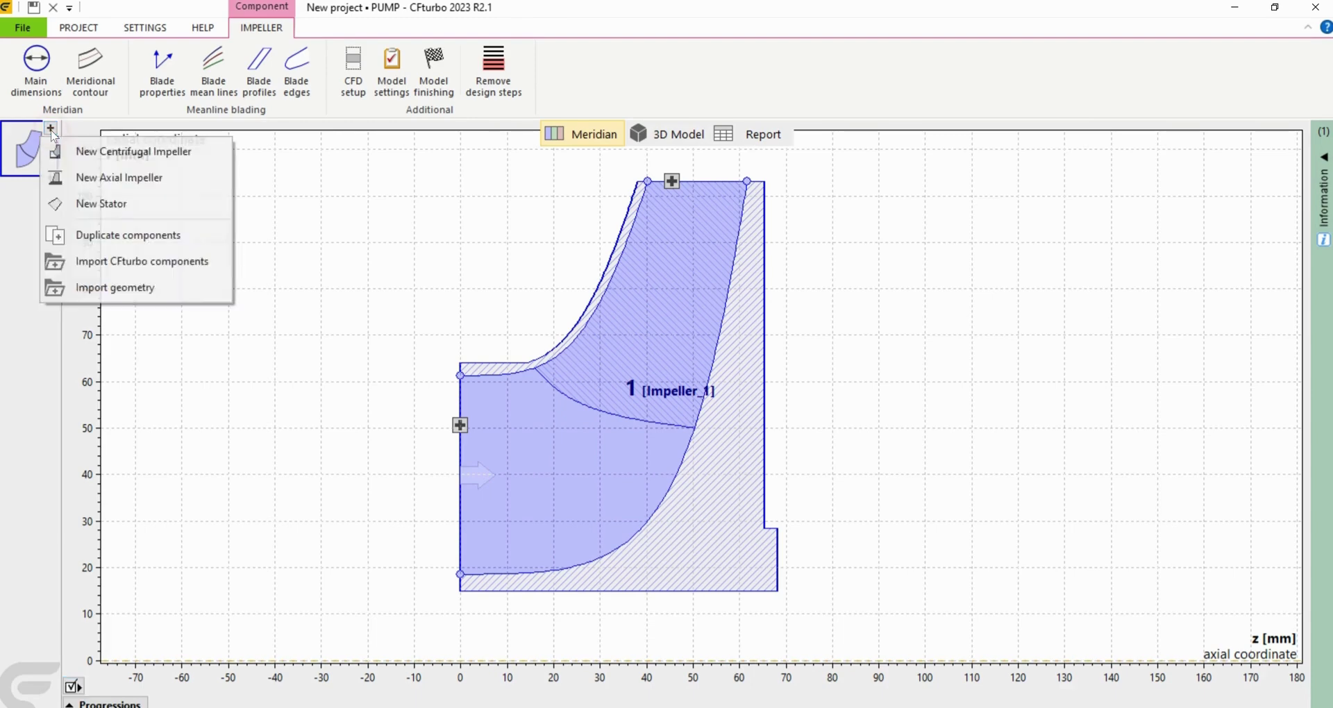
pyautogui.click(111, 199)
pyautogui.click(579, 401)
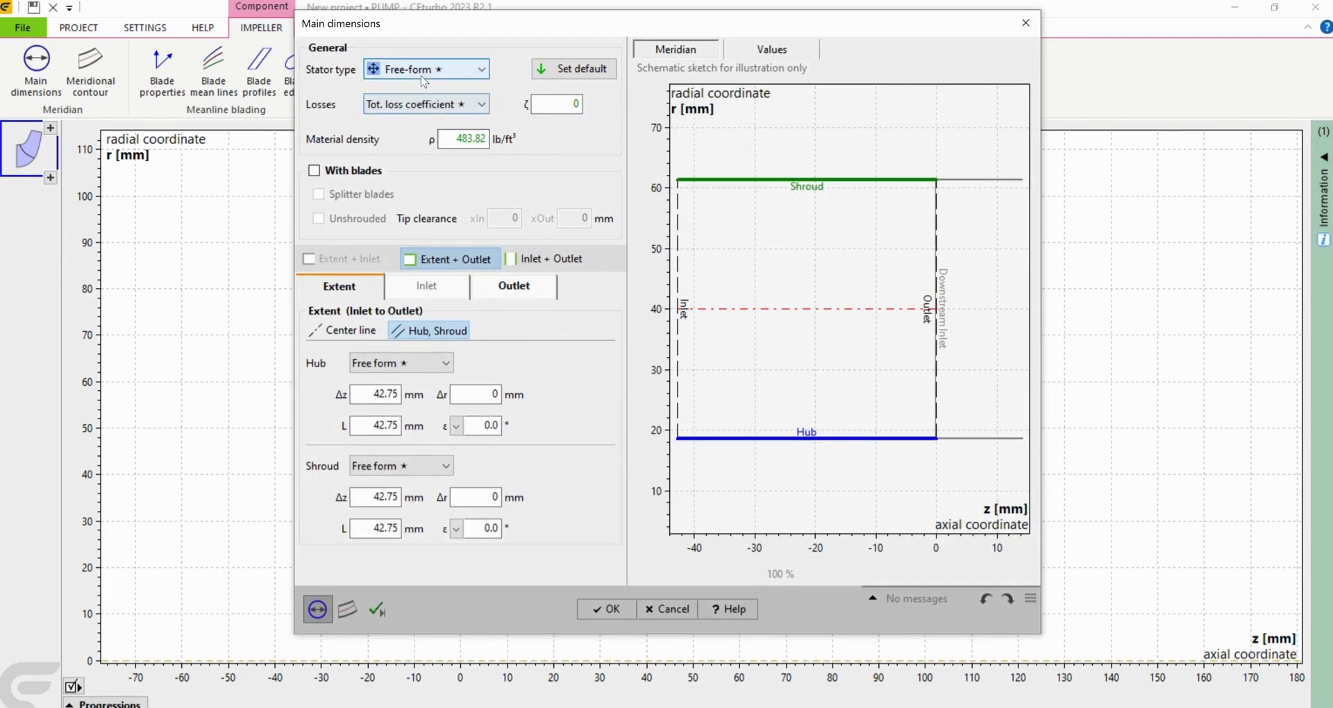
pyautogui.click(420, 71)
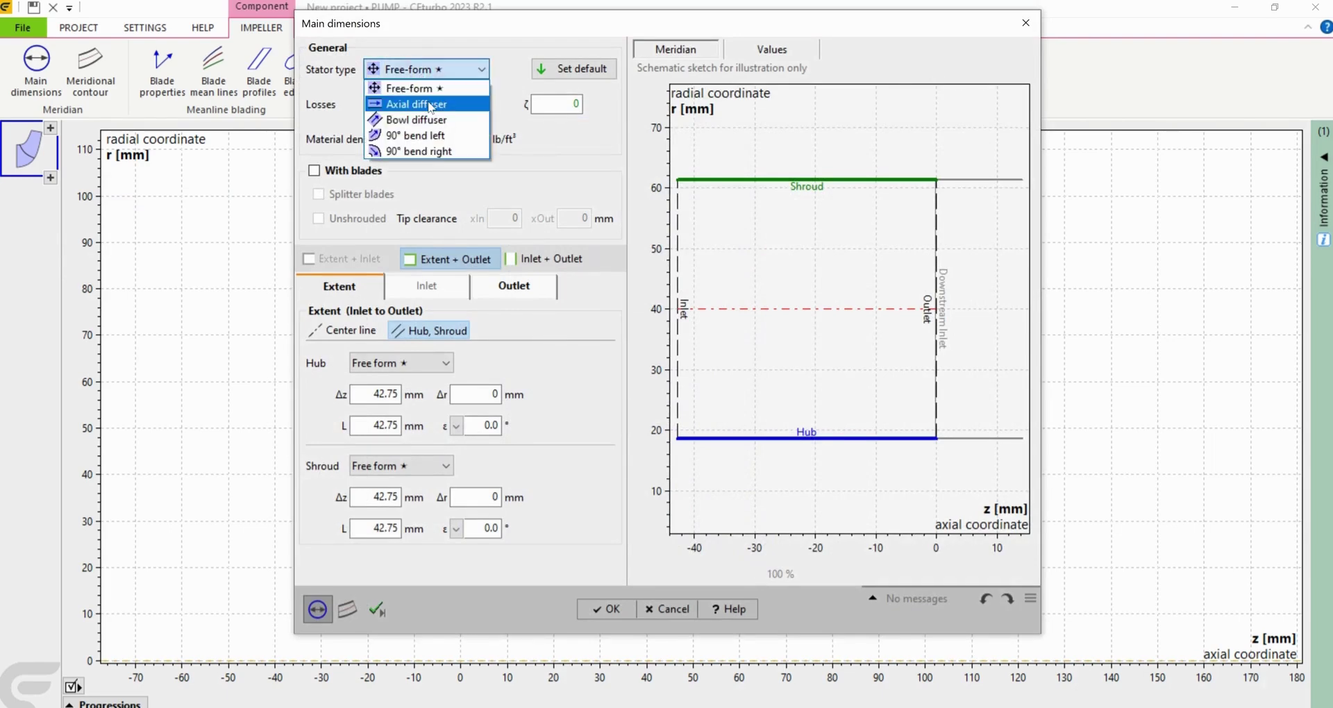
pyautogui.click(431, 104)
# Set the stator's axial extent to 100 mm on both the hub and the shroud.
pyautogui.doubleClick(387, 394)
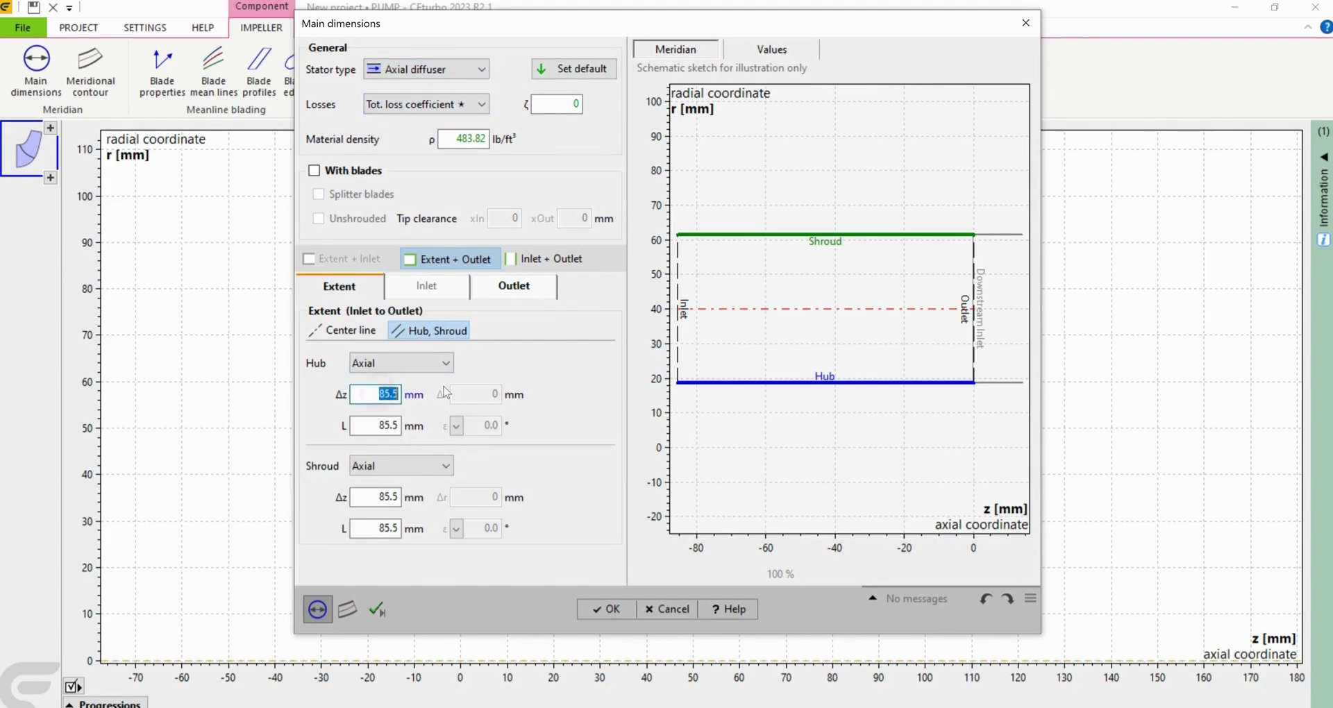
pyautogui.write('100')
pyautogui.press('Tab')
pyautogui.press('Tab')
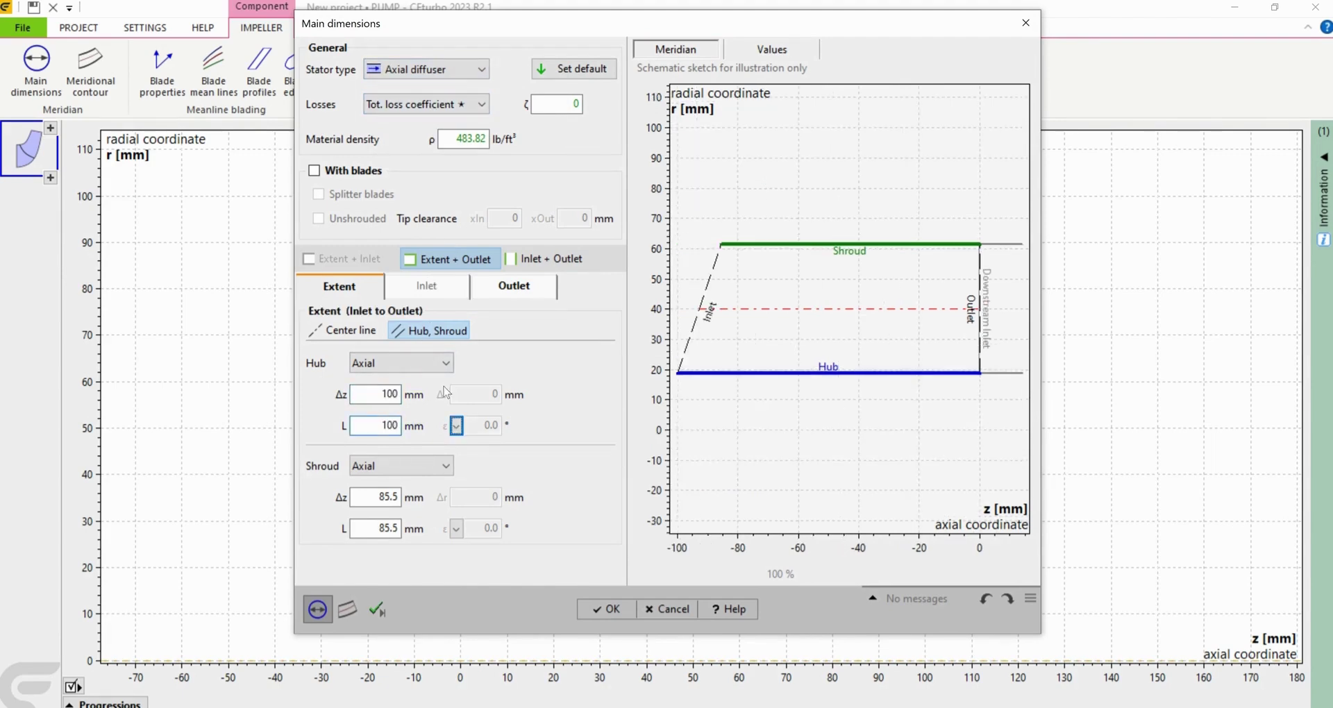
pyautogui.write('100')
pyautogui.press('Tab')
pyautogui.press('Tab')
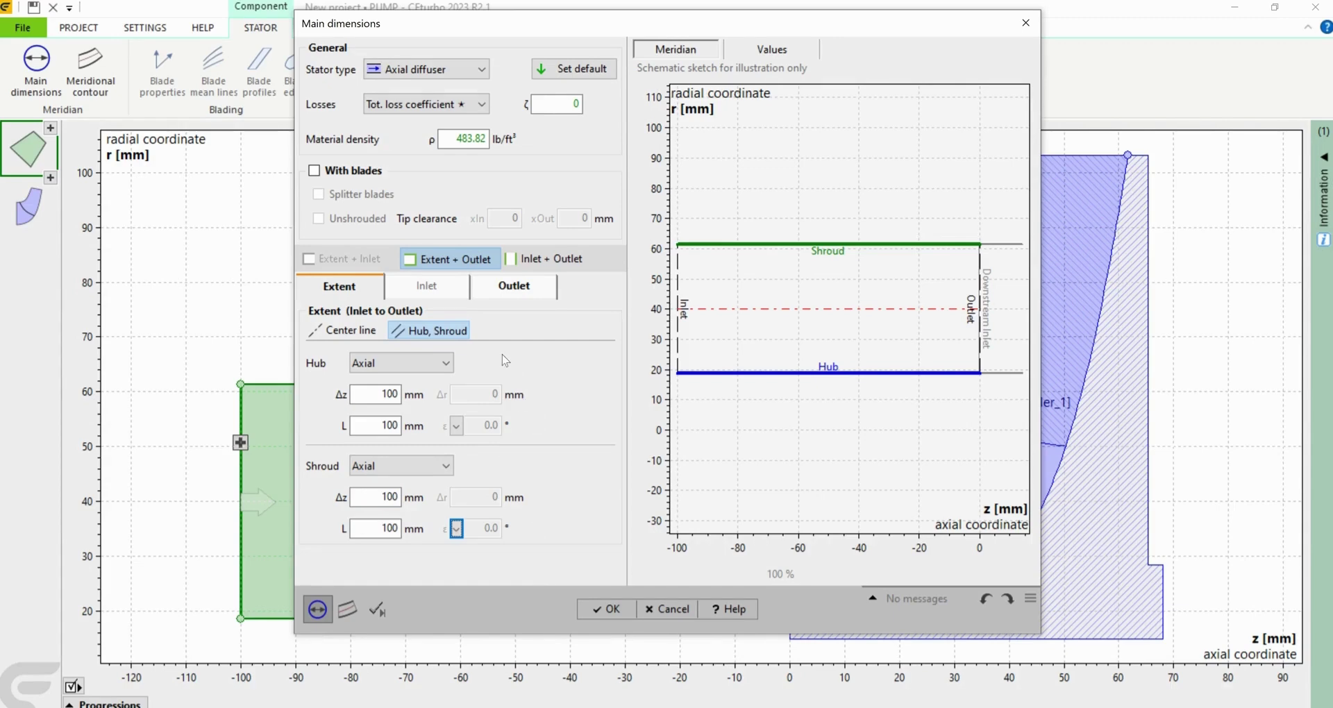
# Offset the stator outlet axially by -1 mm at hub and shroud, and accept the main dimensions.
pyautogui.click(514, 291)
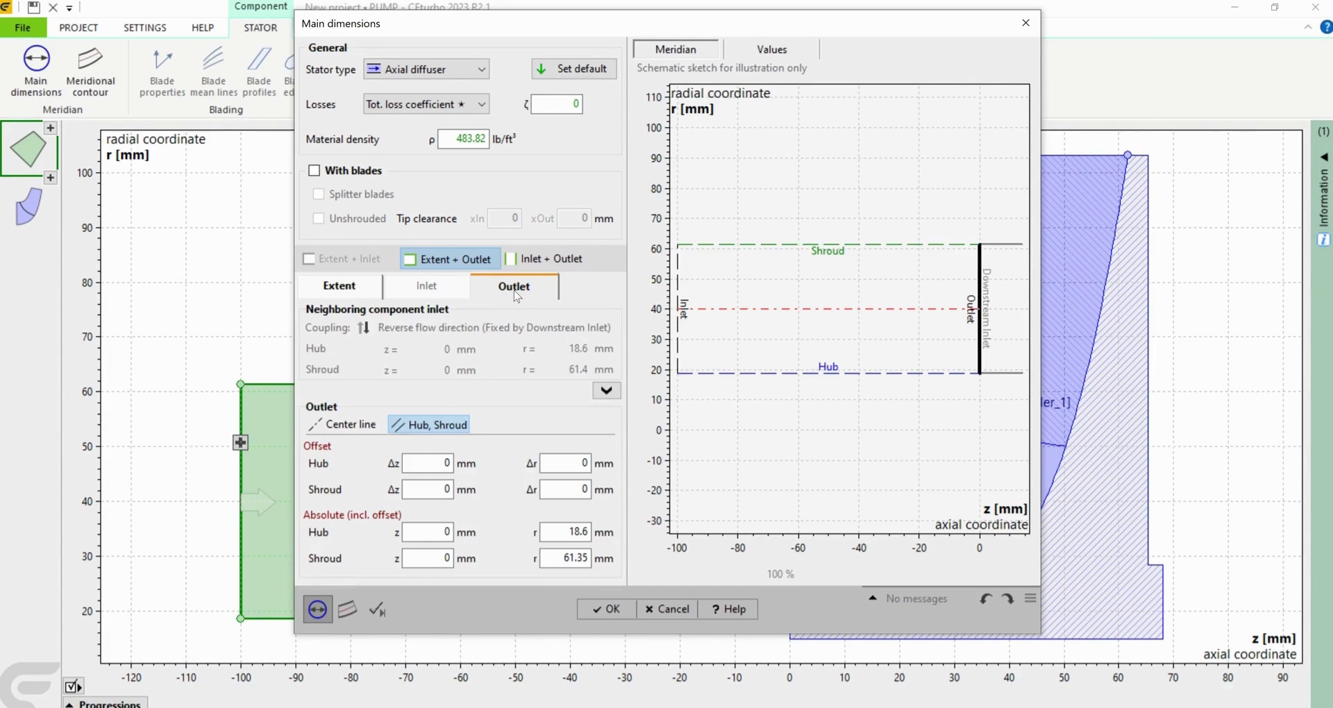
pyautogui.click(450, 530)
pyautogui.click(438, 463)
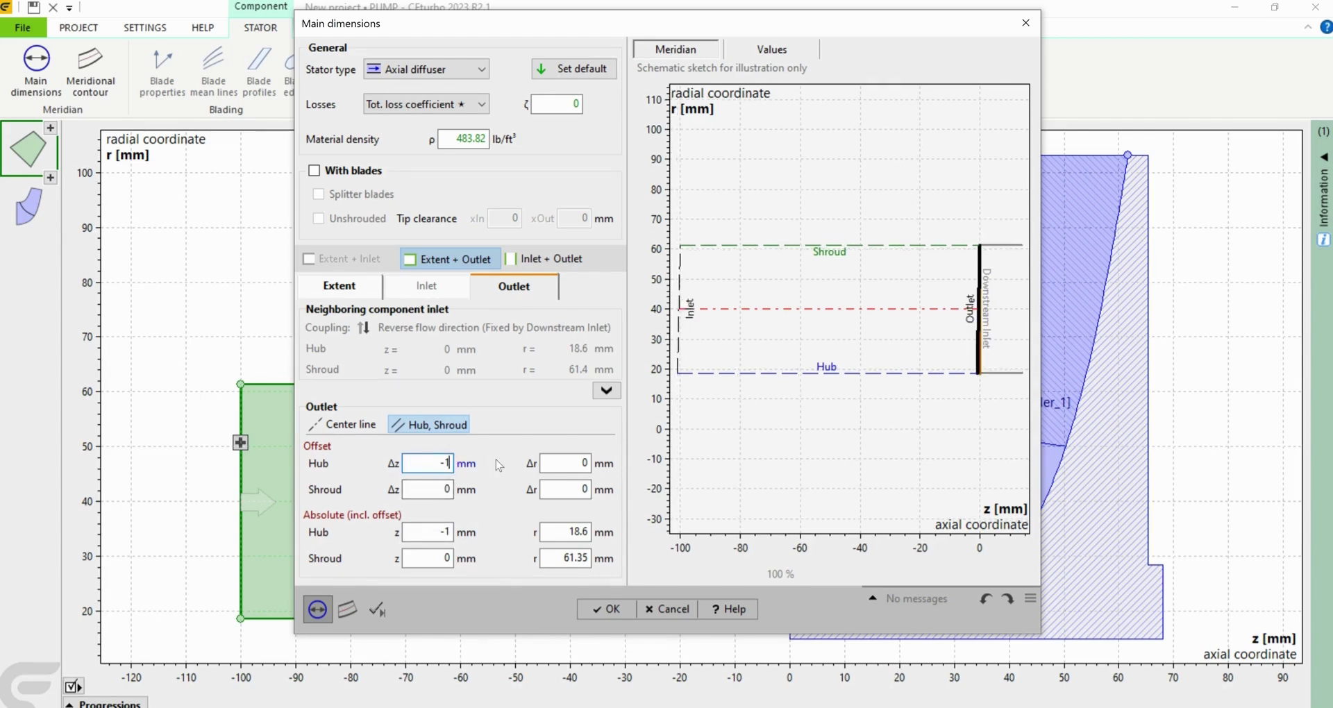
pyautogui.click(428, 490)
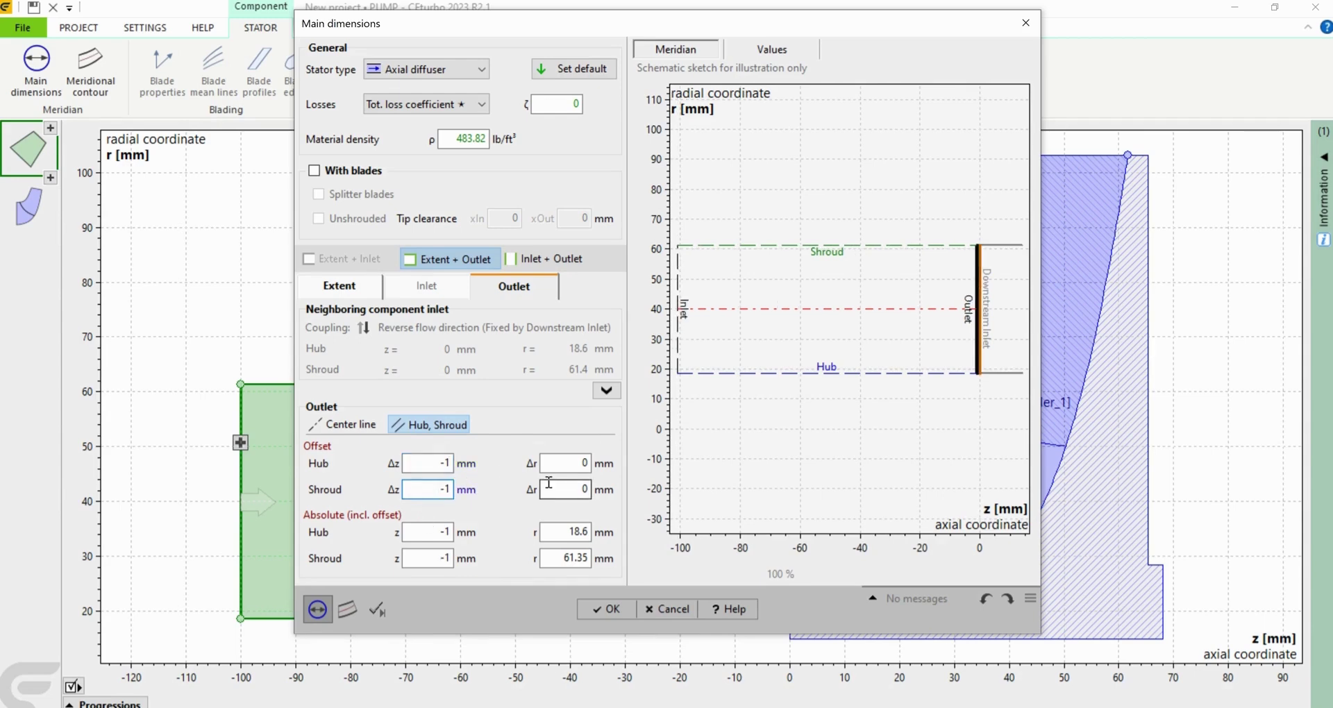
pyautogui.scroll(5, 981, 316)
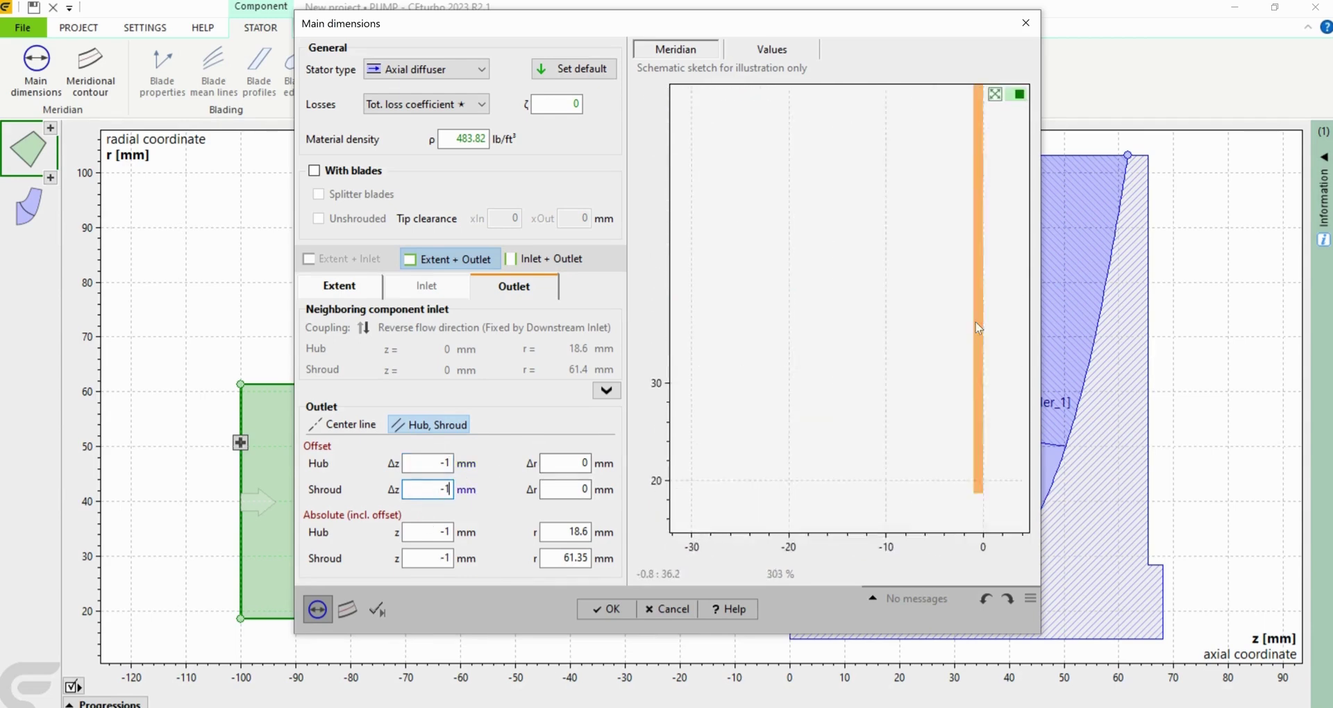
pyautogui.click(614, 610)
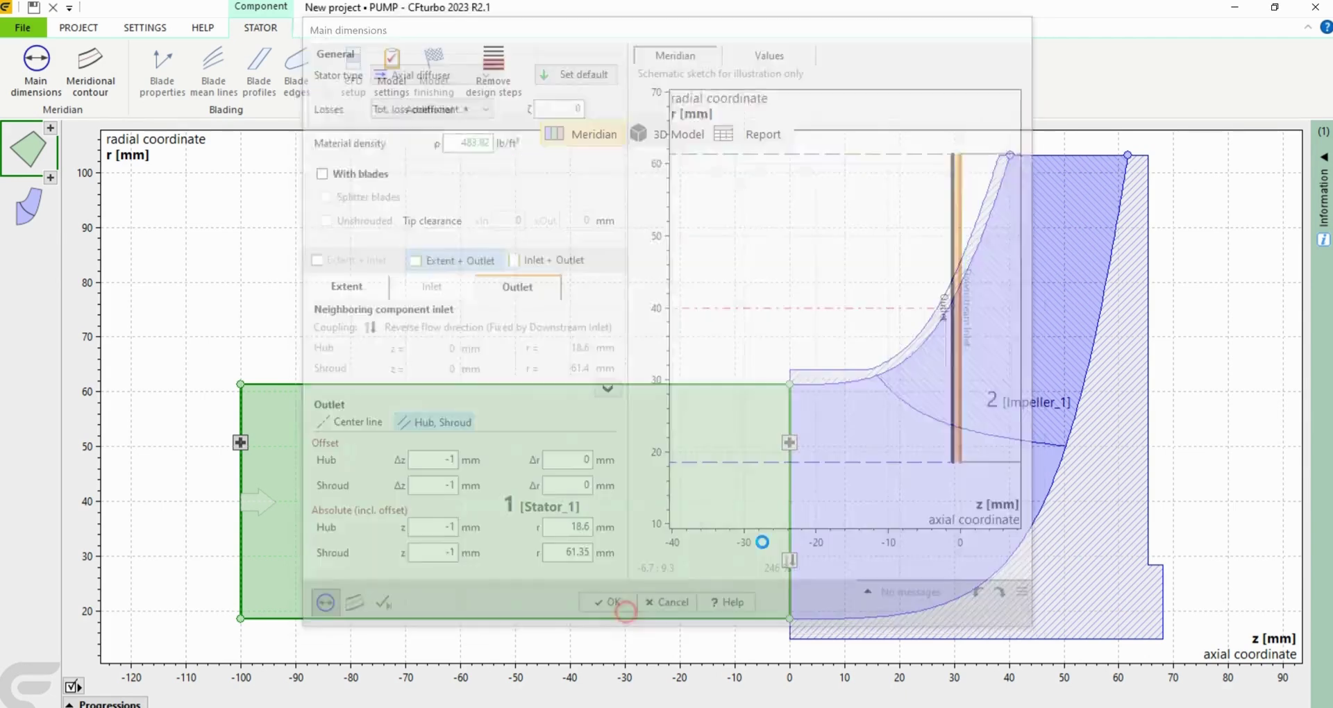
pyautogui.scroll(2, 810, 447)
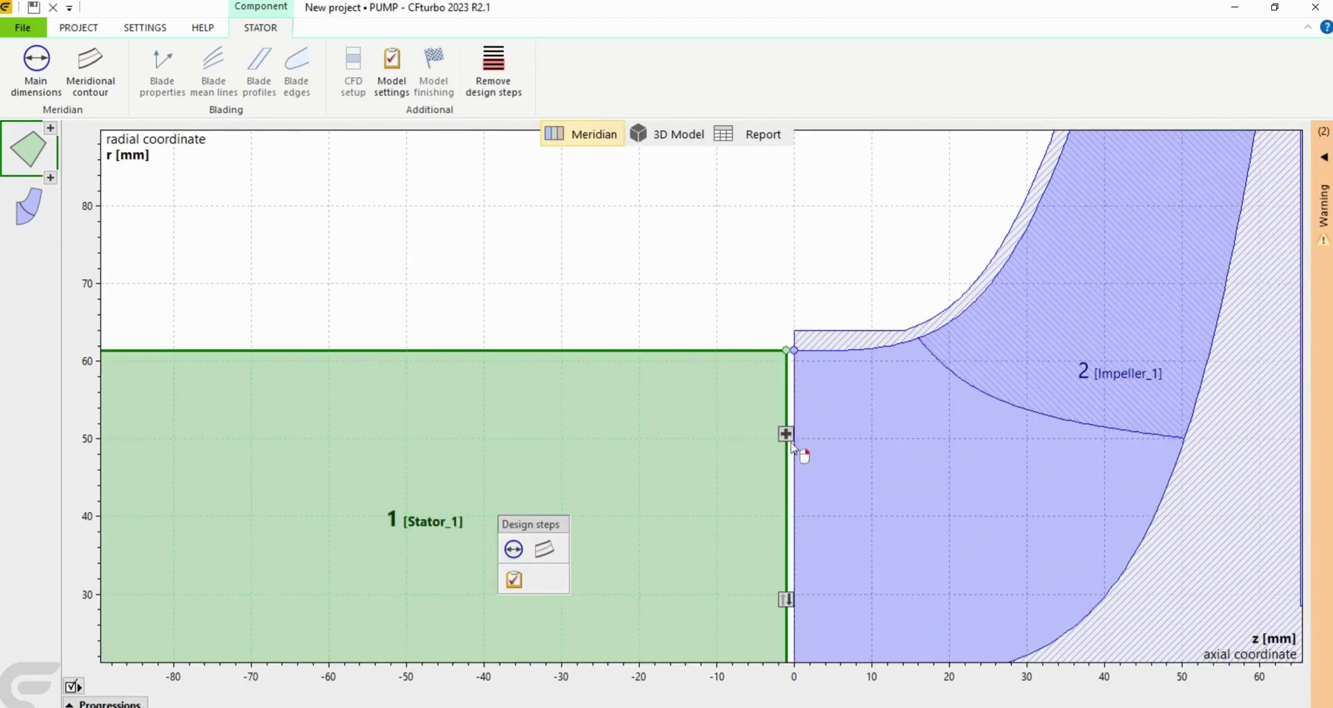
# Add a single outlet volute downstream of the impeller and complete all its design steps automatically with the default values.
pyautogui.click(30, 220)
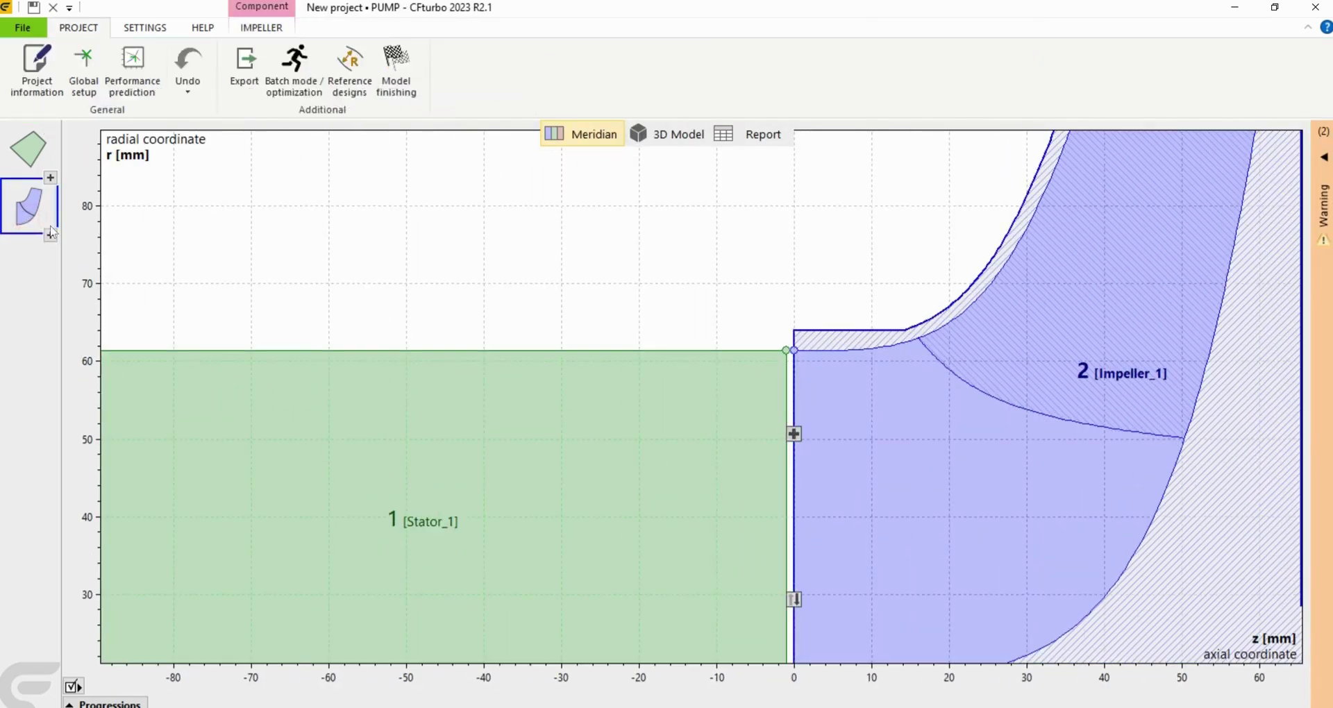
pyautogui.click(50, 236)
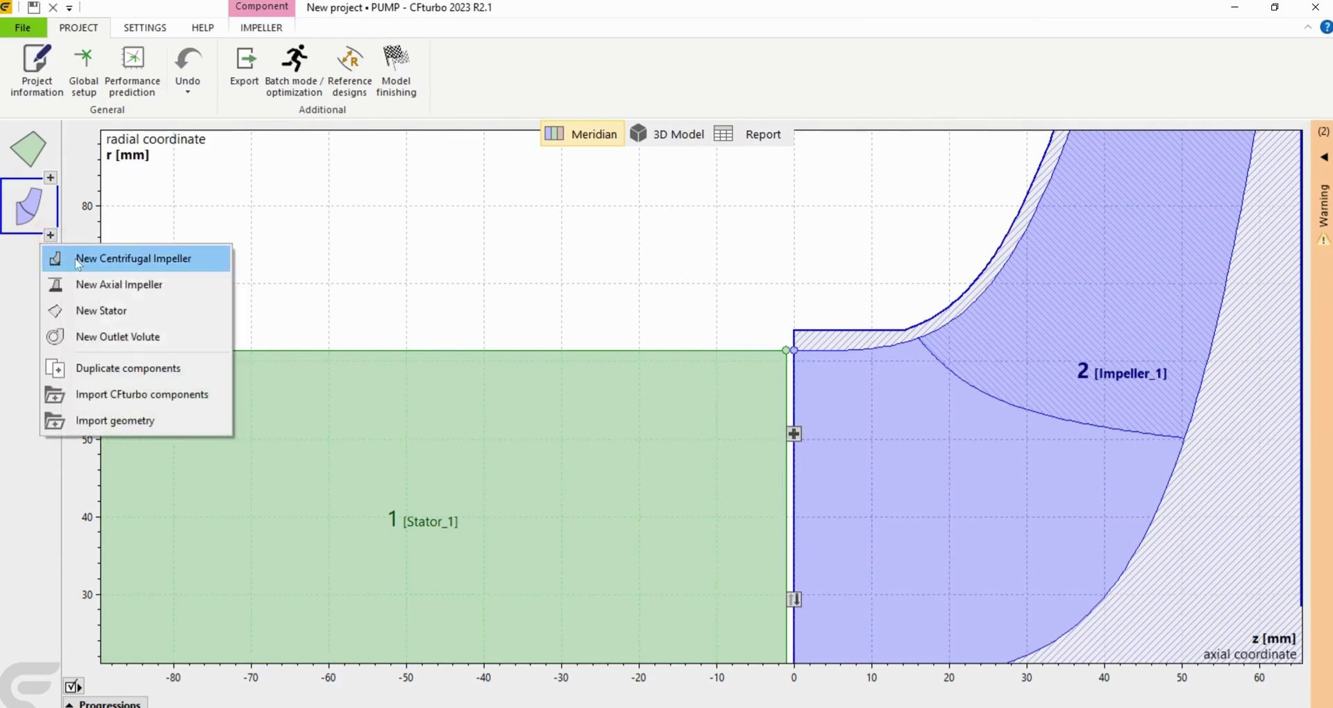
pyautogui.click(51, 237)
pyautogui.click(51, 237)
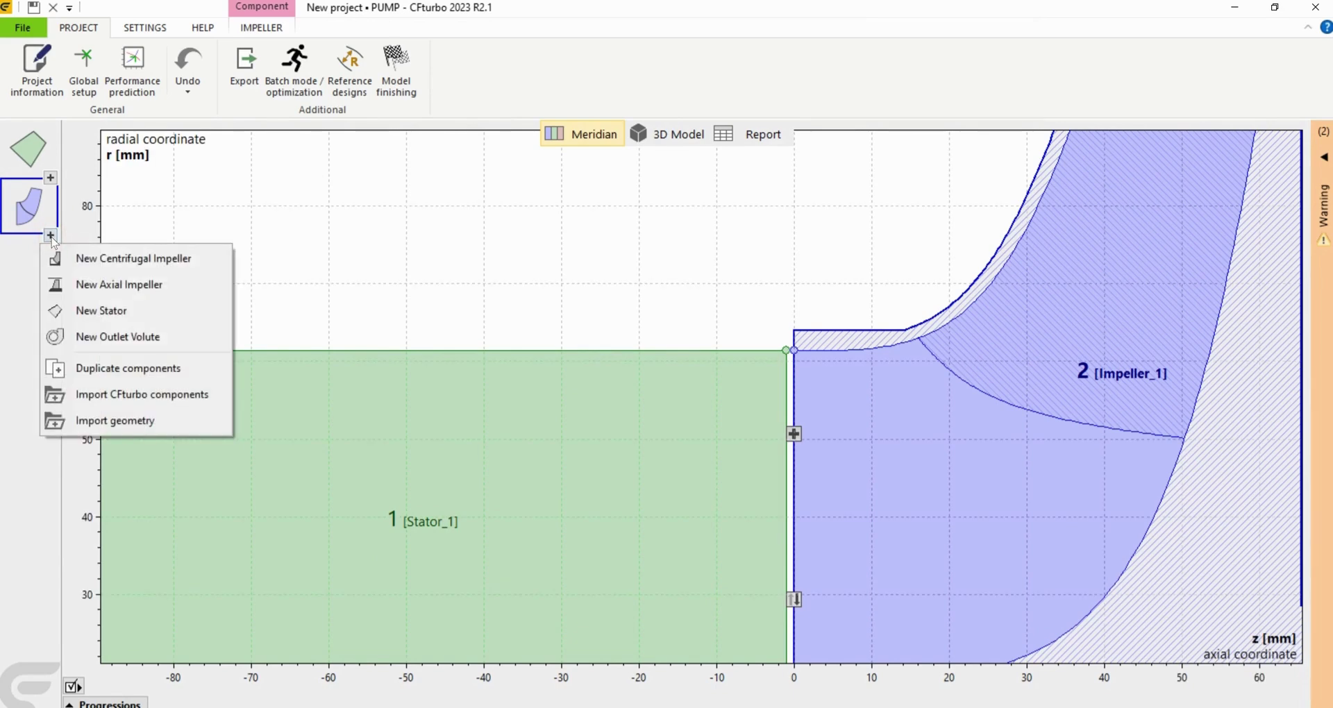
pyautogui.click(101, 345)
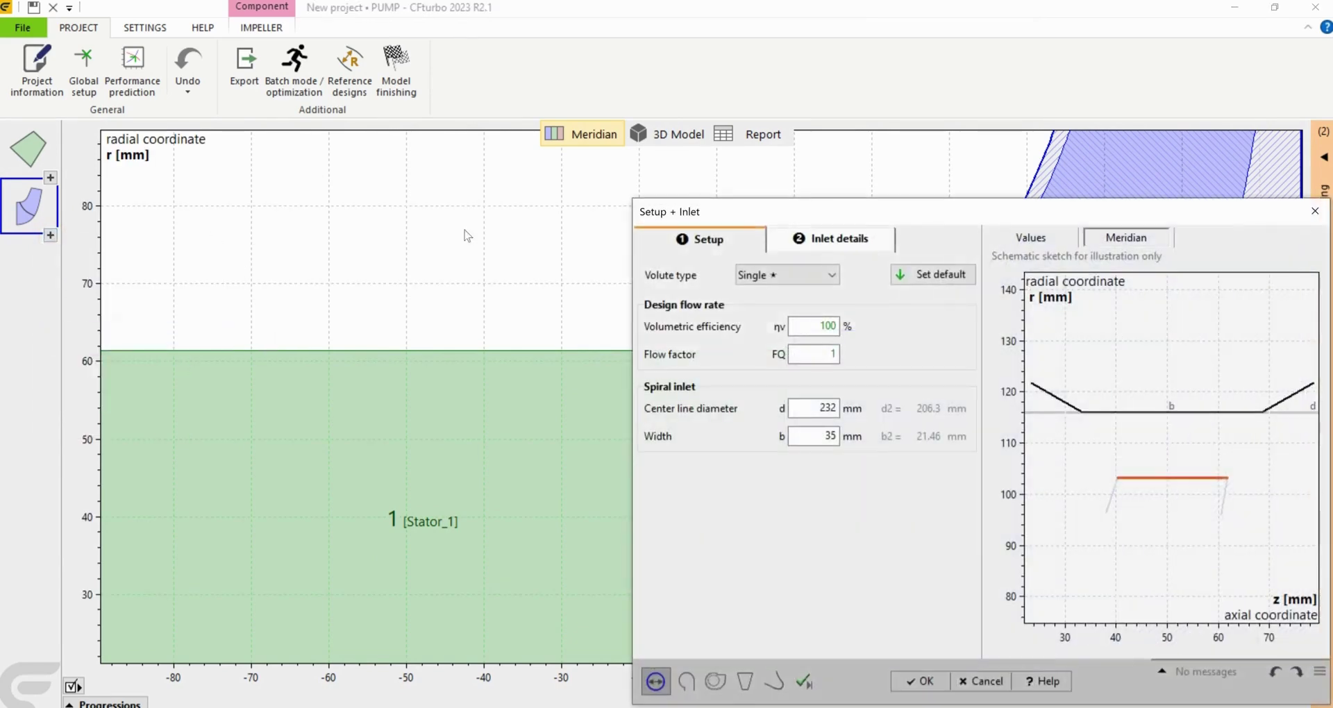
pyautogui.moveTo(769, 208); pyautogui.dragTo(406, 120)
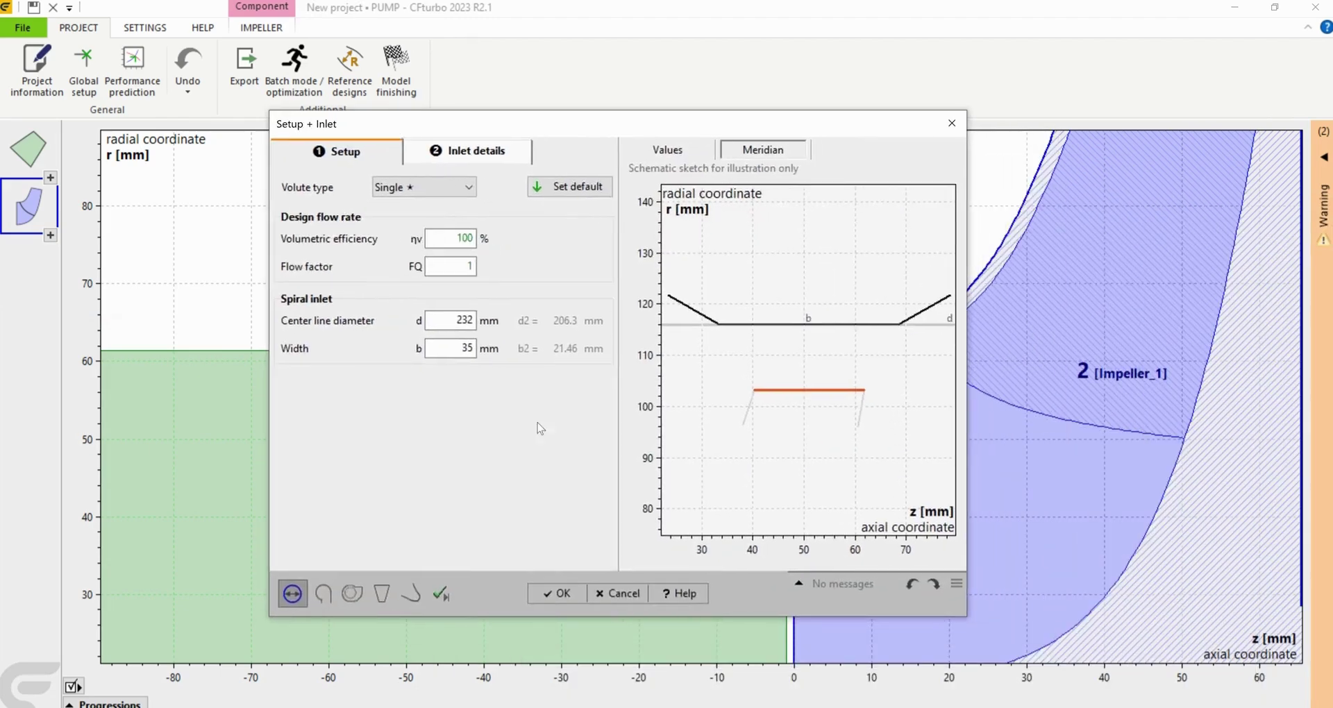
pyautogui.click(442, 594)
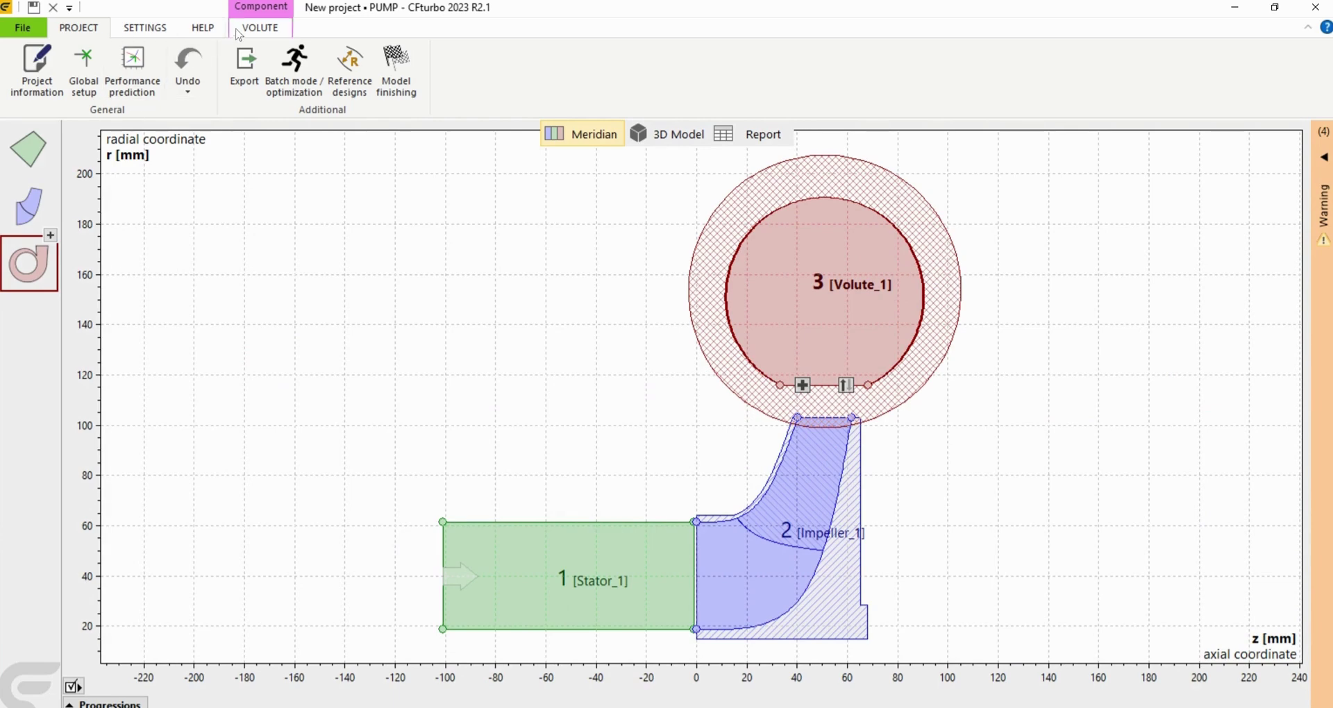
# Open the impeller's meridional contour and enable secondary flow path design.
pyautogui.click(32, 221)
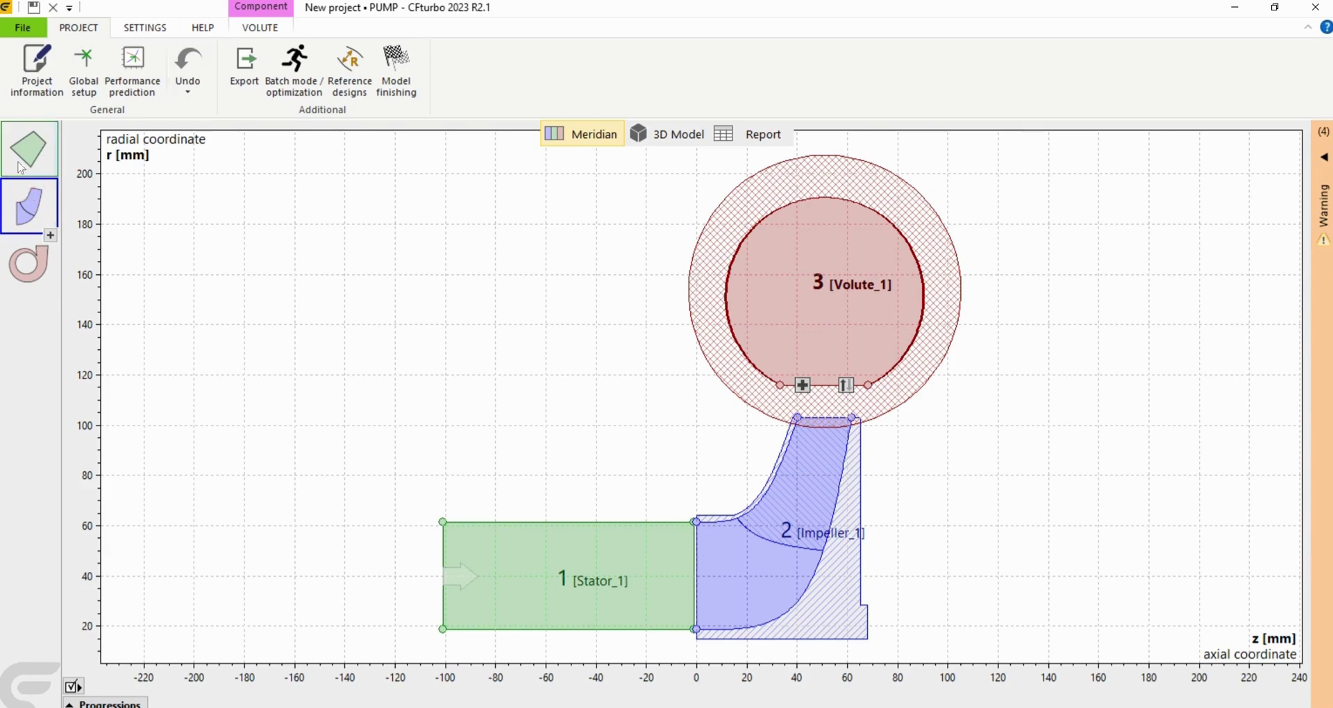
pyautogui.click(26, 198)
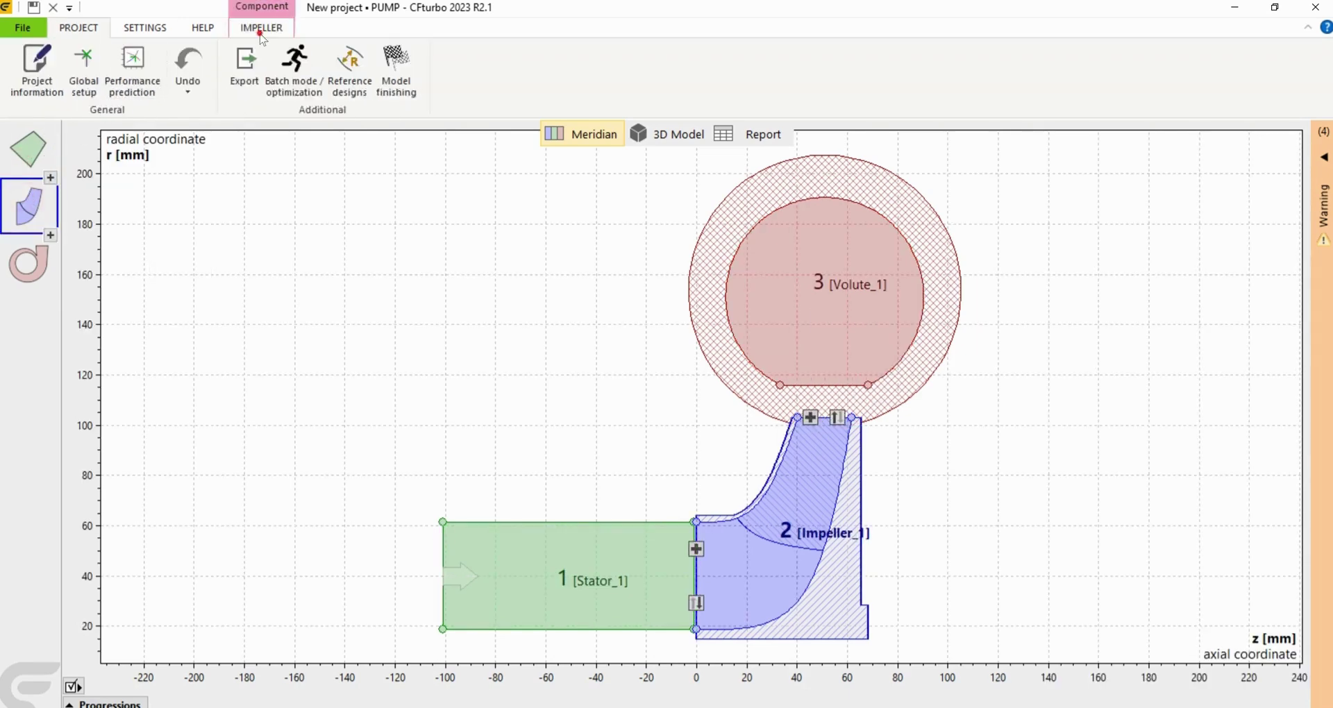
pyautogui.click(261, 31)
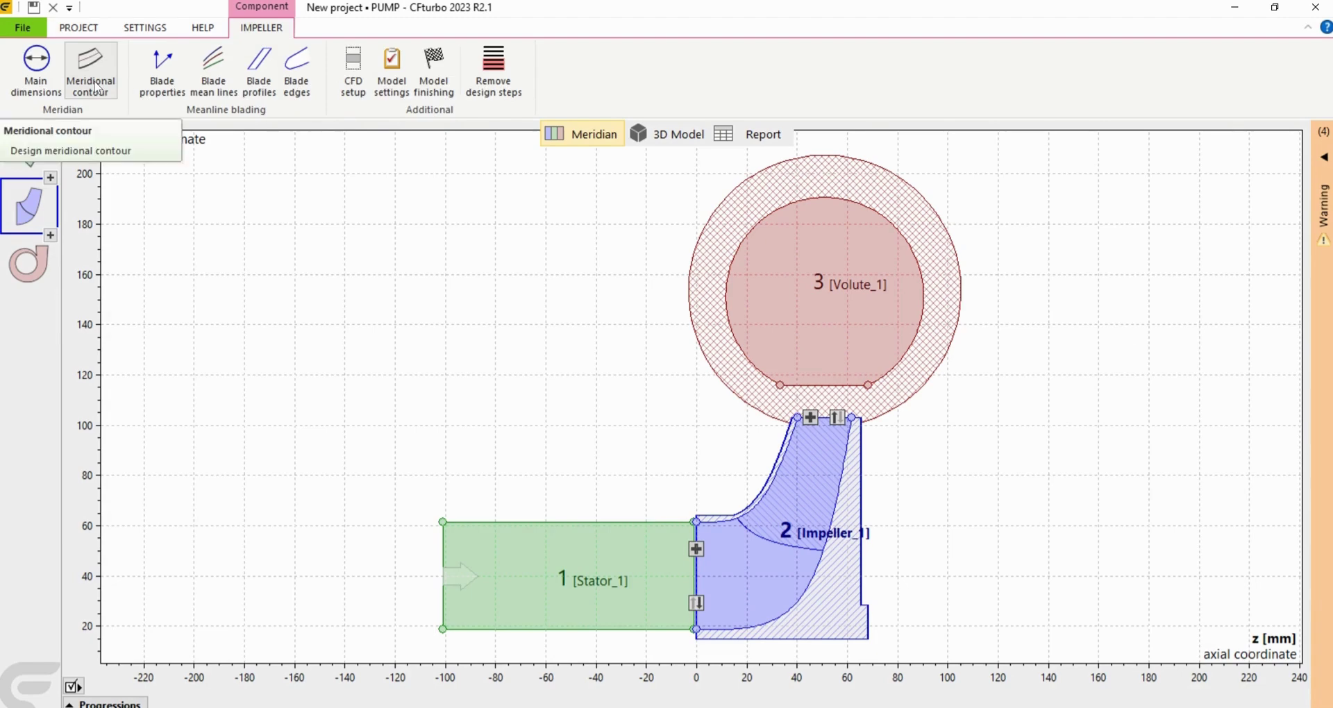
pyautogui.click(97, 88)
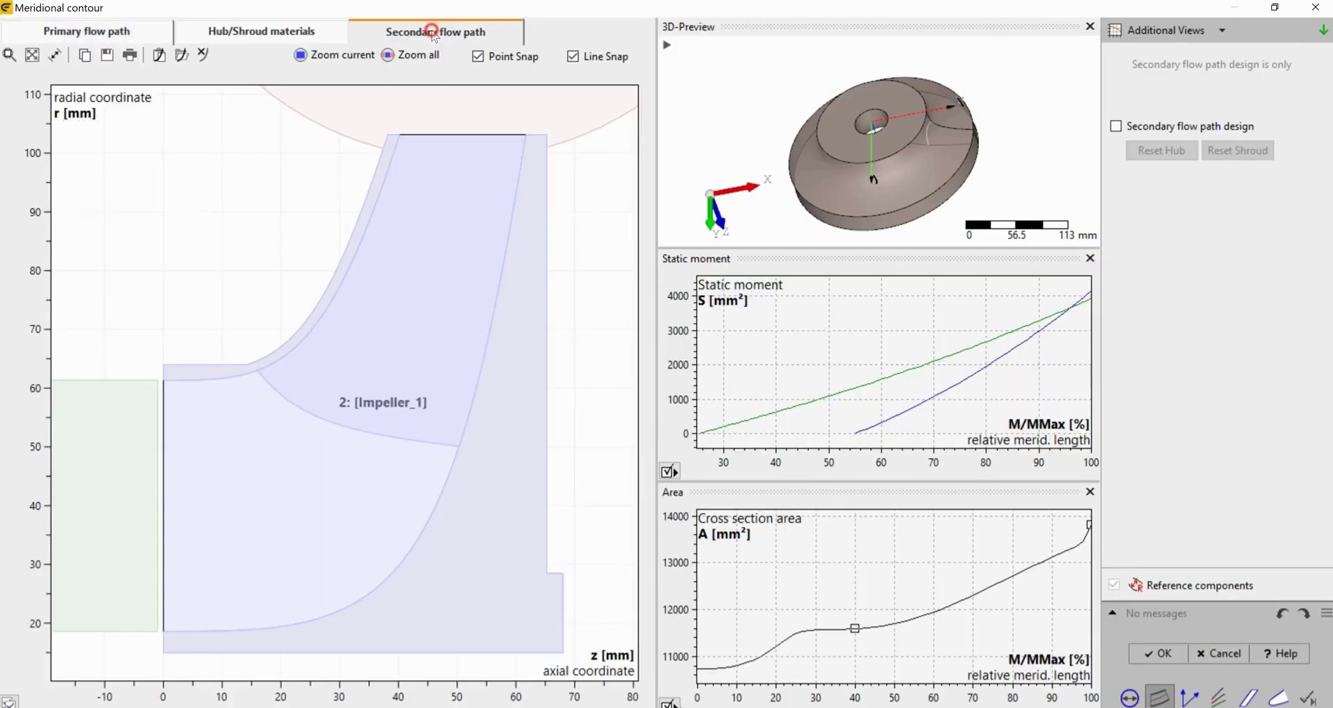
pyautogui.click(1115, 125)
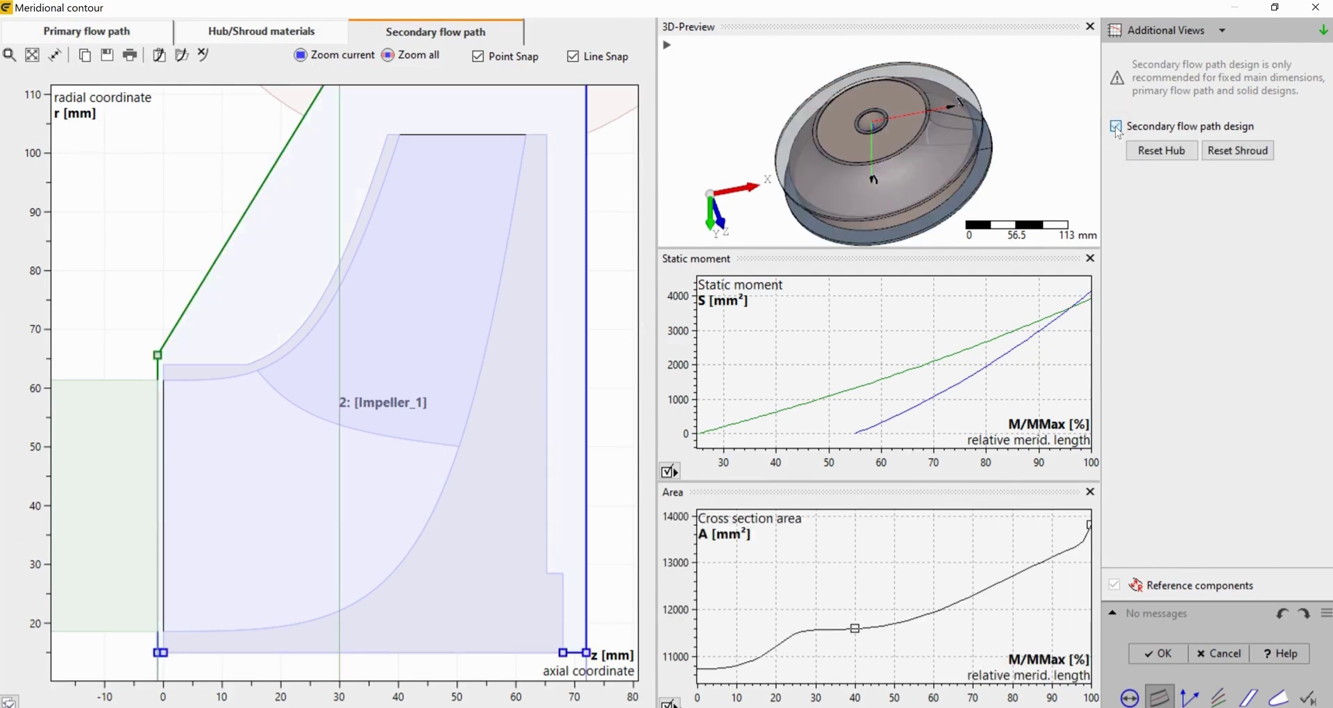
# Split the sloped shroud-side line of the secondary flow path and move the new point to about z 14, r 65.5 mm.
pyautogui.moveTo(188, 250); pyautogui.dragTo(229, 304)
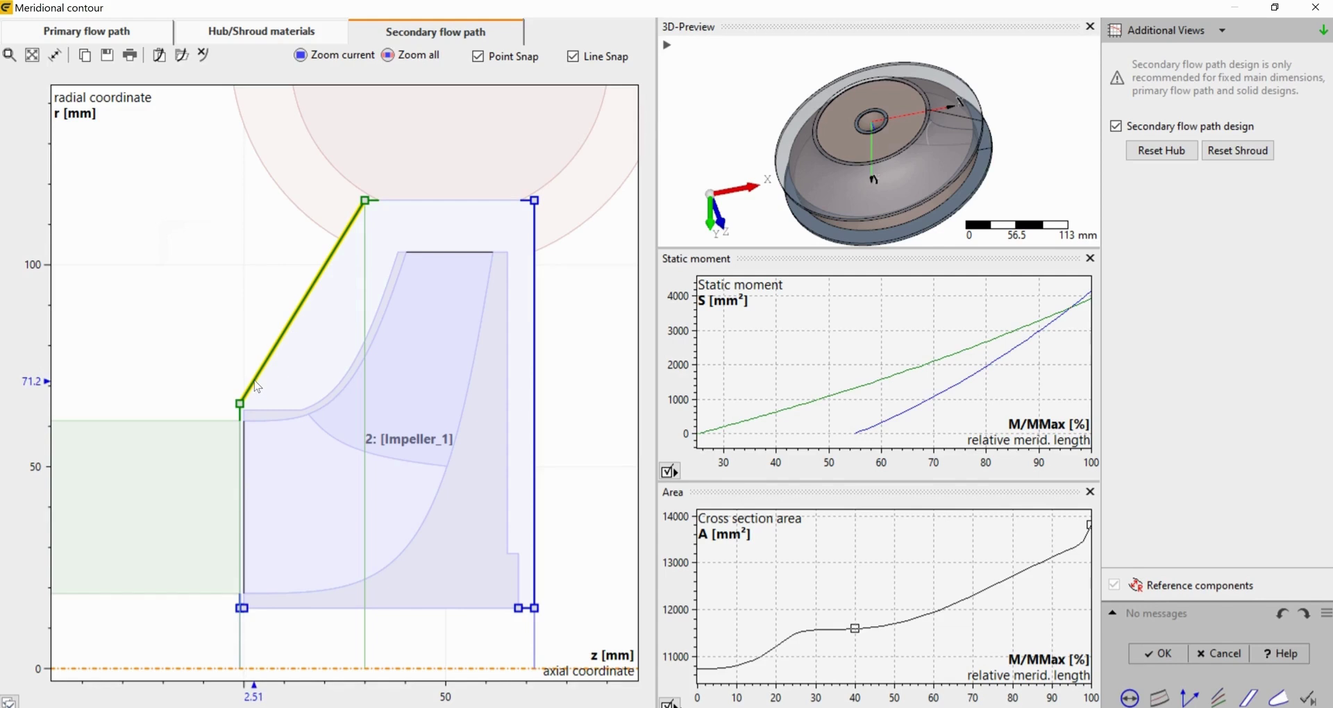
pyautogui.rightClick(267, 370)
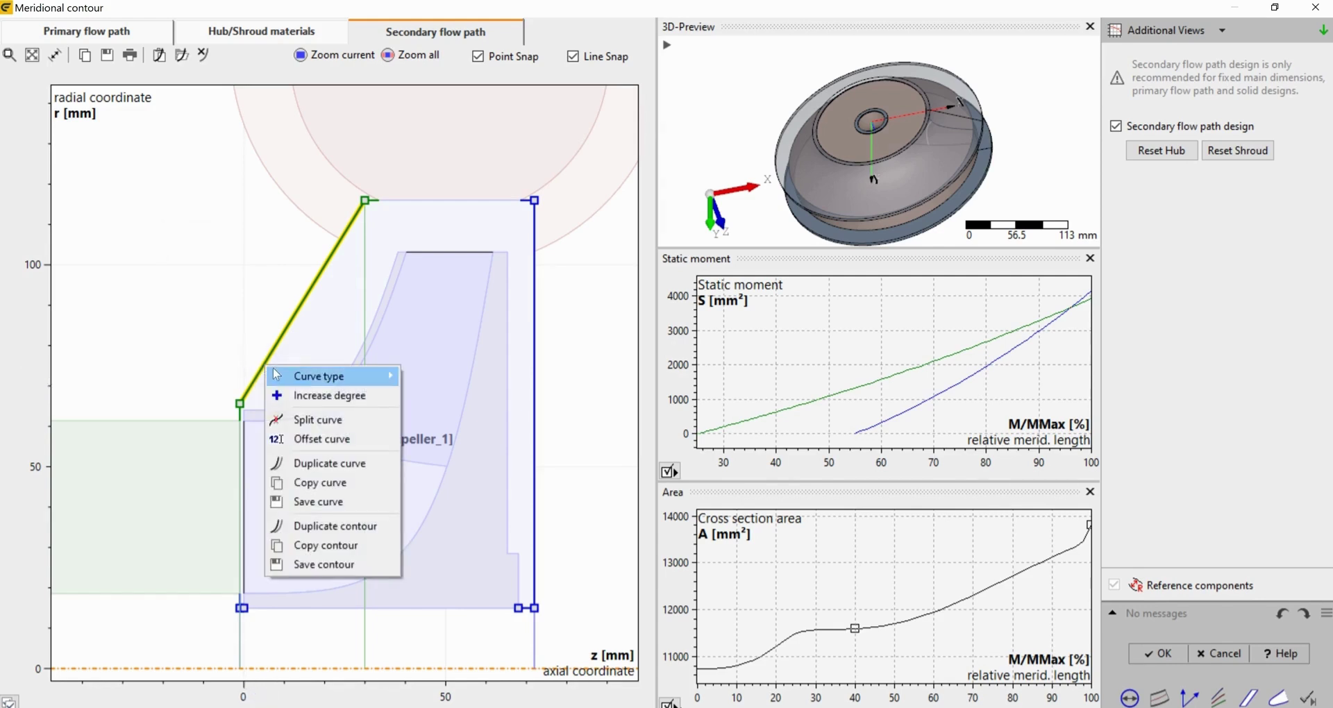
pyautogui.moveTo(281, 376)
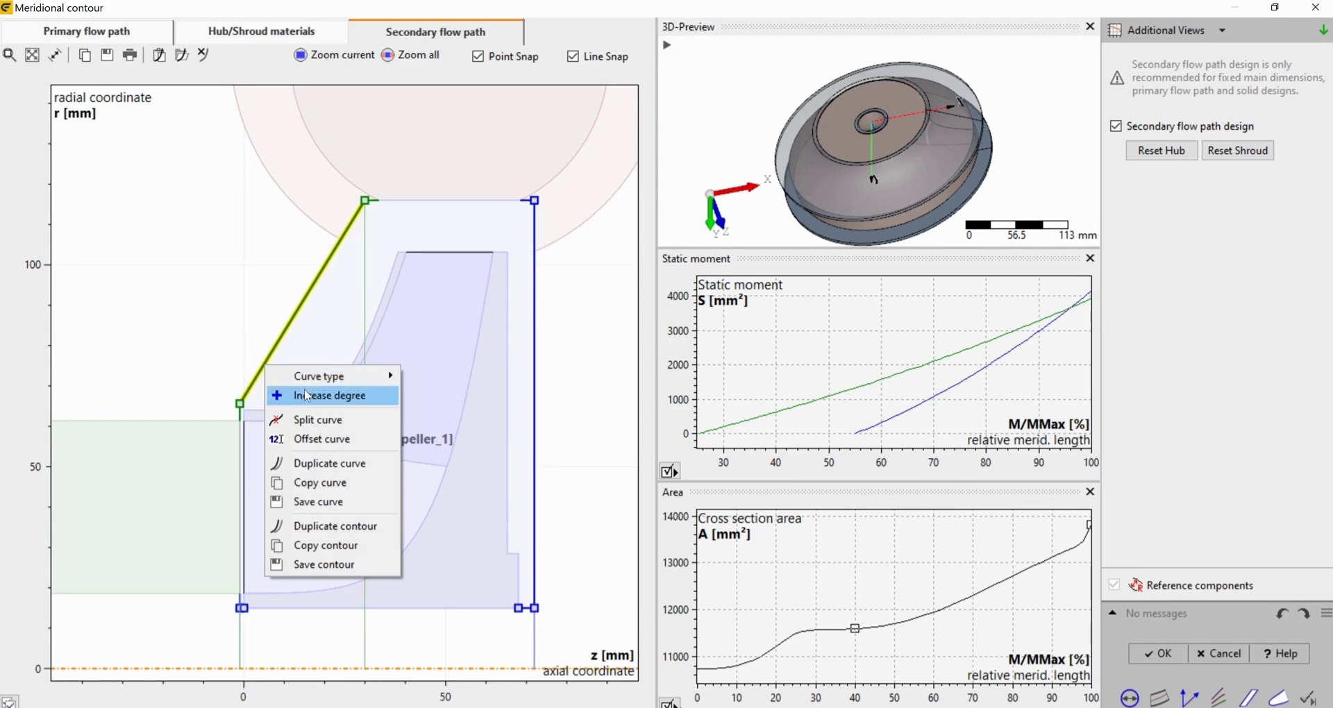
pyautogui.click(305, 420)
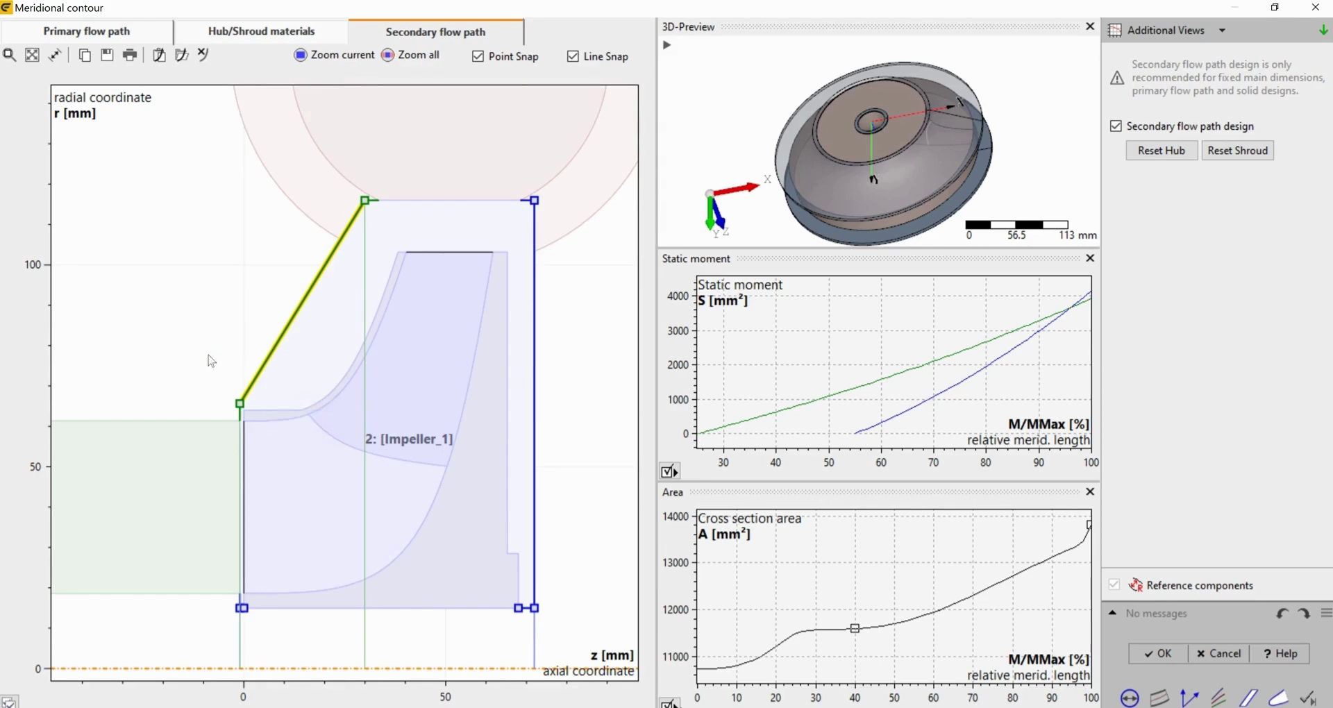
pyautogui.scroll(2, 230, 378)
pyautogui.scroll(2, 217, 387)
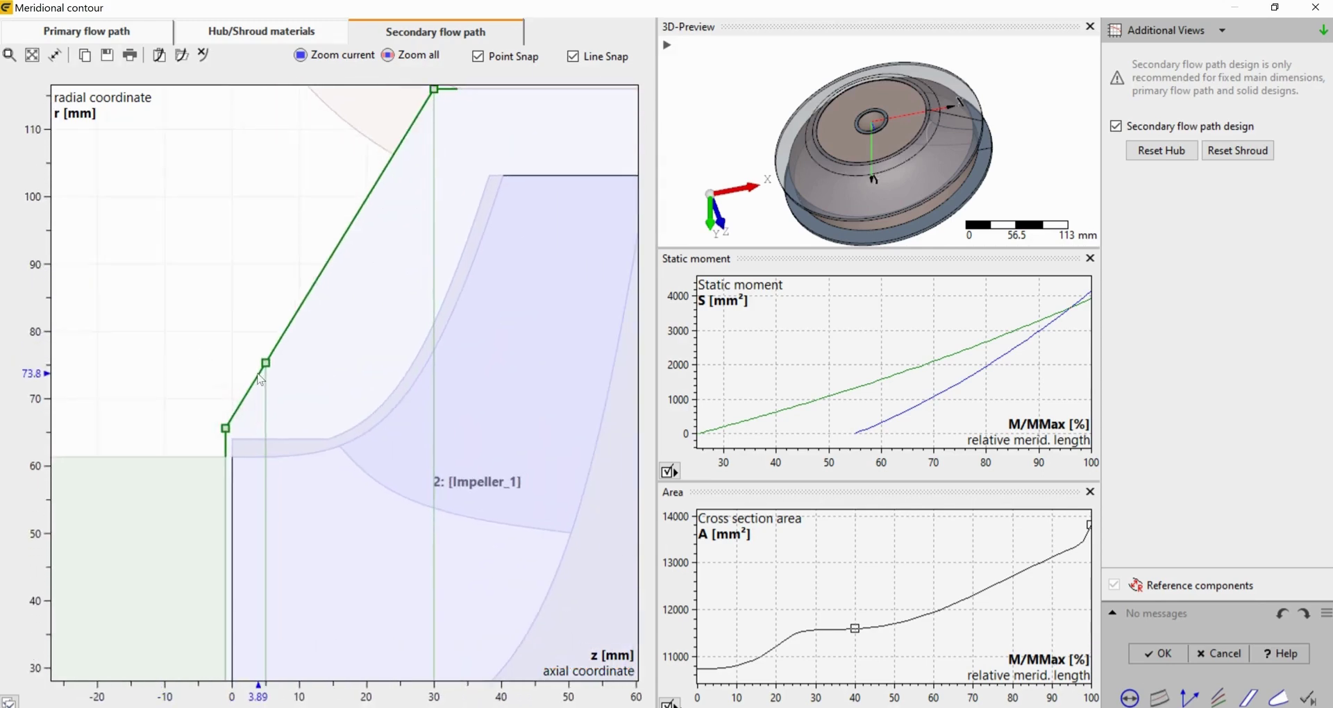
pyautogui.moveTo(265, 366); pyautogui.dragTo(335, 435)
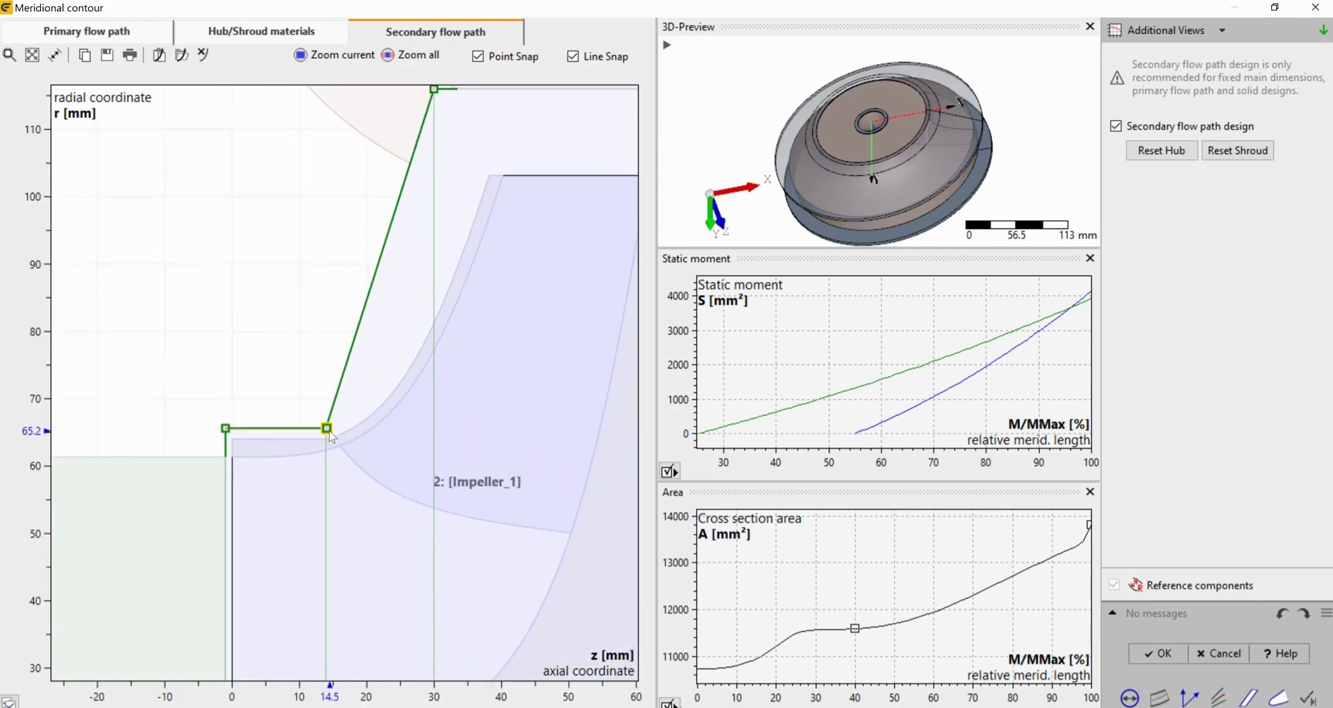
# Move the outer end point of the shroud-side secondary flow path to about z 33, r 103 mm.
pyautogui.rightClick(374, 278)
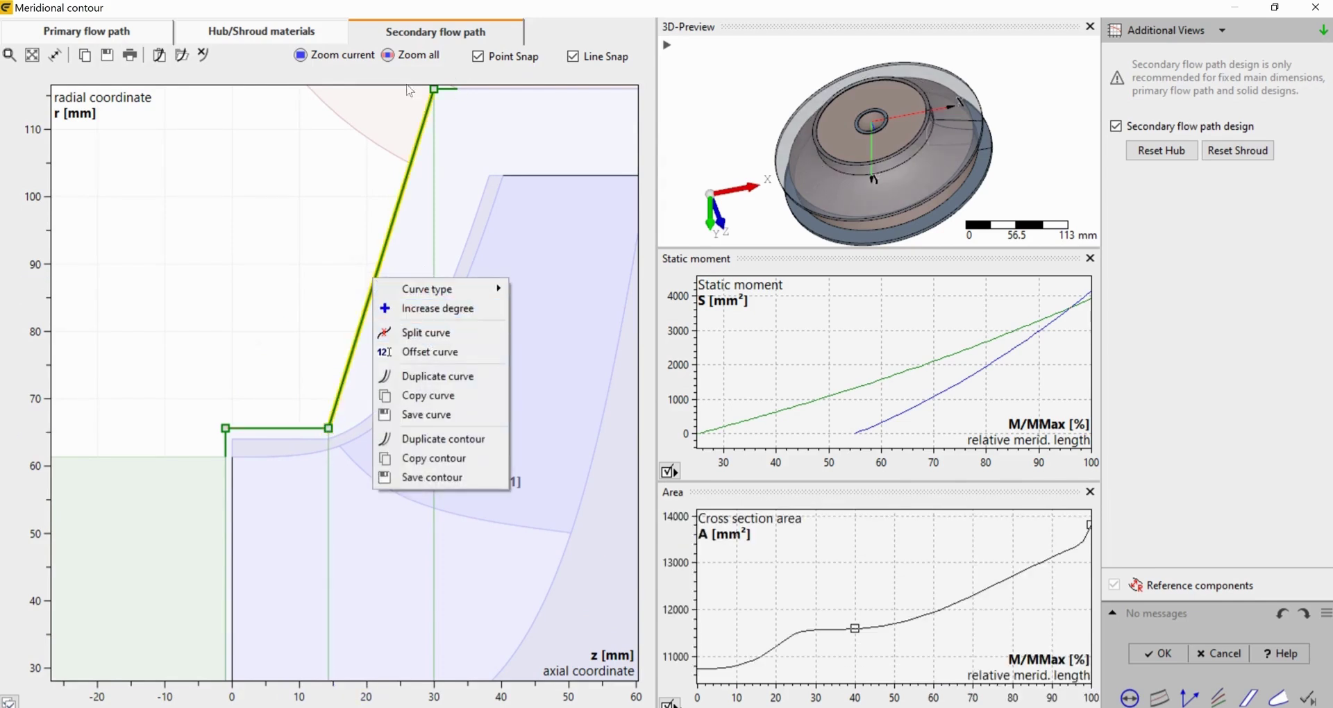
pyautogui.click(403, 118)
pyautogui.moveTo(463, 154); pyautogui.dragTo(458, 175)
pyautogui.scroll(-4, 313, 253)
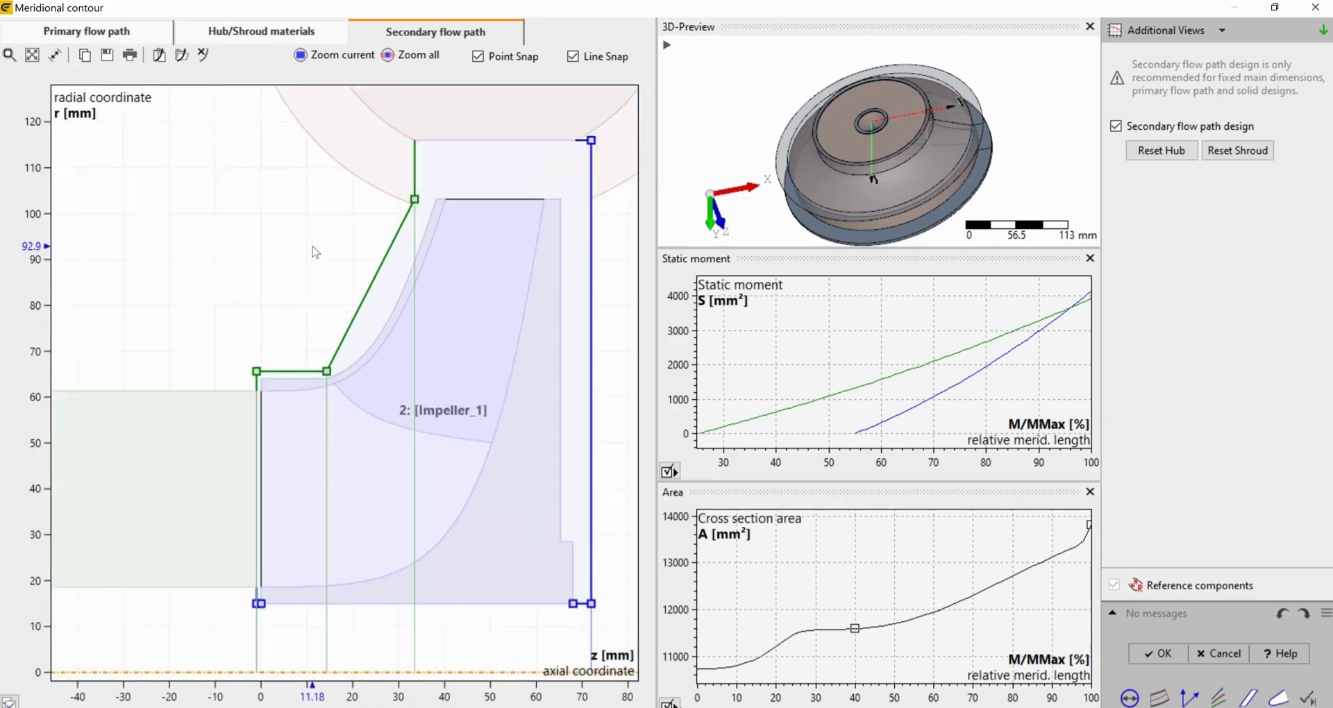
# Move the hub-side secondary flow path's inner rear point to the hub shoulder at about z 68, r 28 mm.
pyautogui.moveTo(431, 521); pyautogui.dragTo(428, 475)
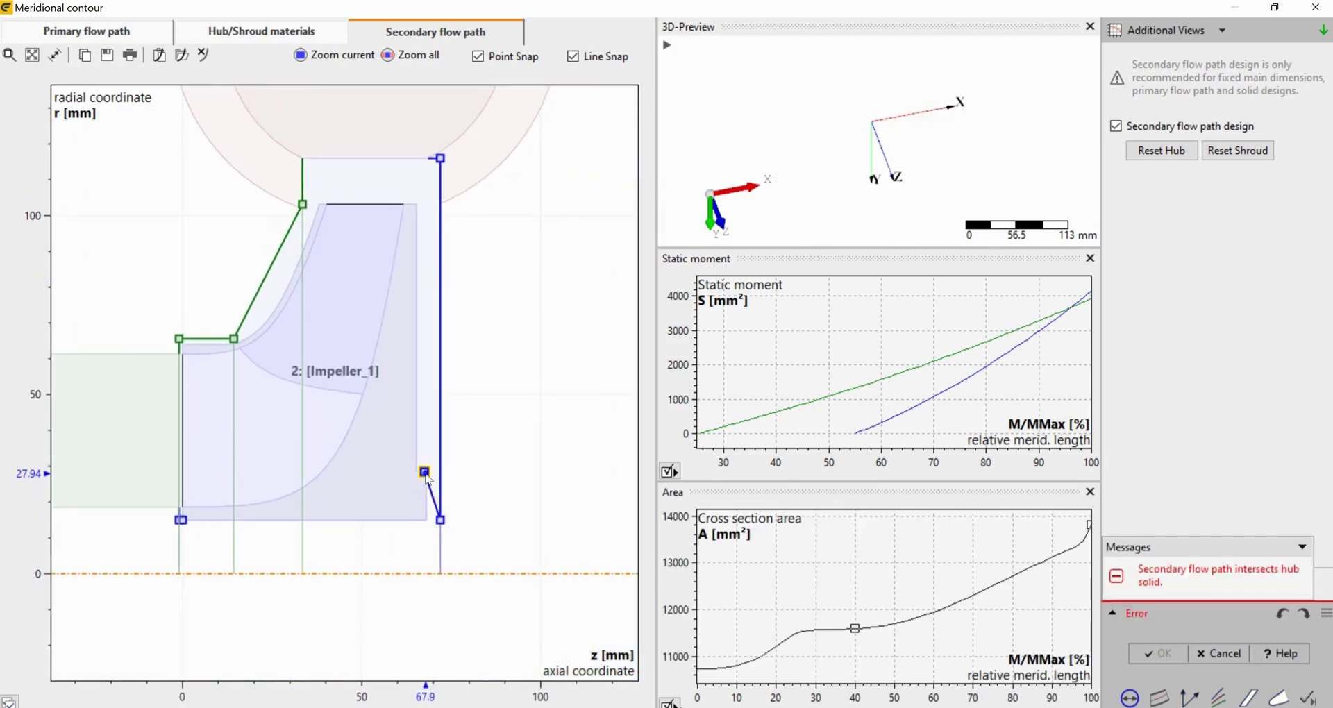
pyautogui.doubleClick(425, 473)
pyautogui.click(596, 545)
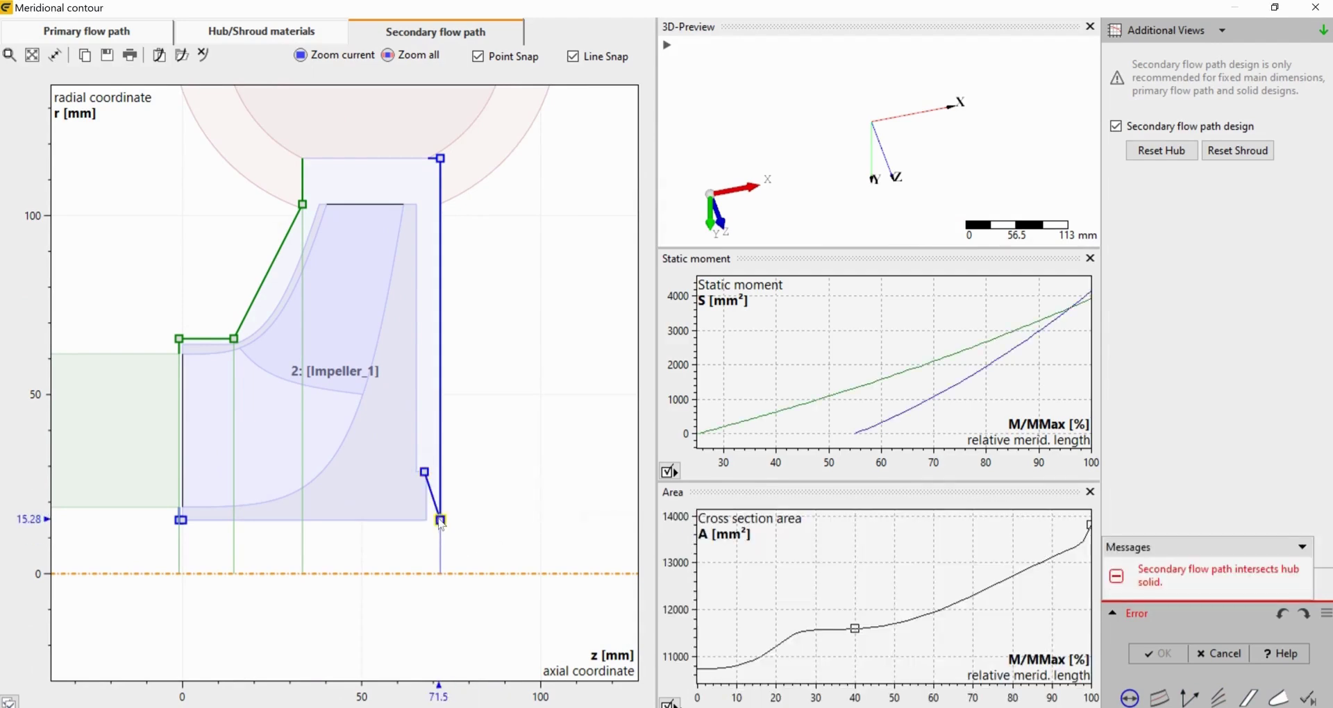
# Raise the hub-side path's rear lower corner to about r 44 mm and move its outer end to about z 68, r 103 mm.
pyautogui.moveTo(441, 523); pyautogui.dragTo(439, 418)
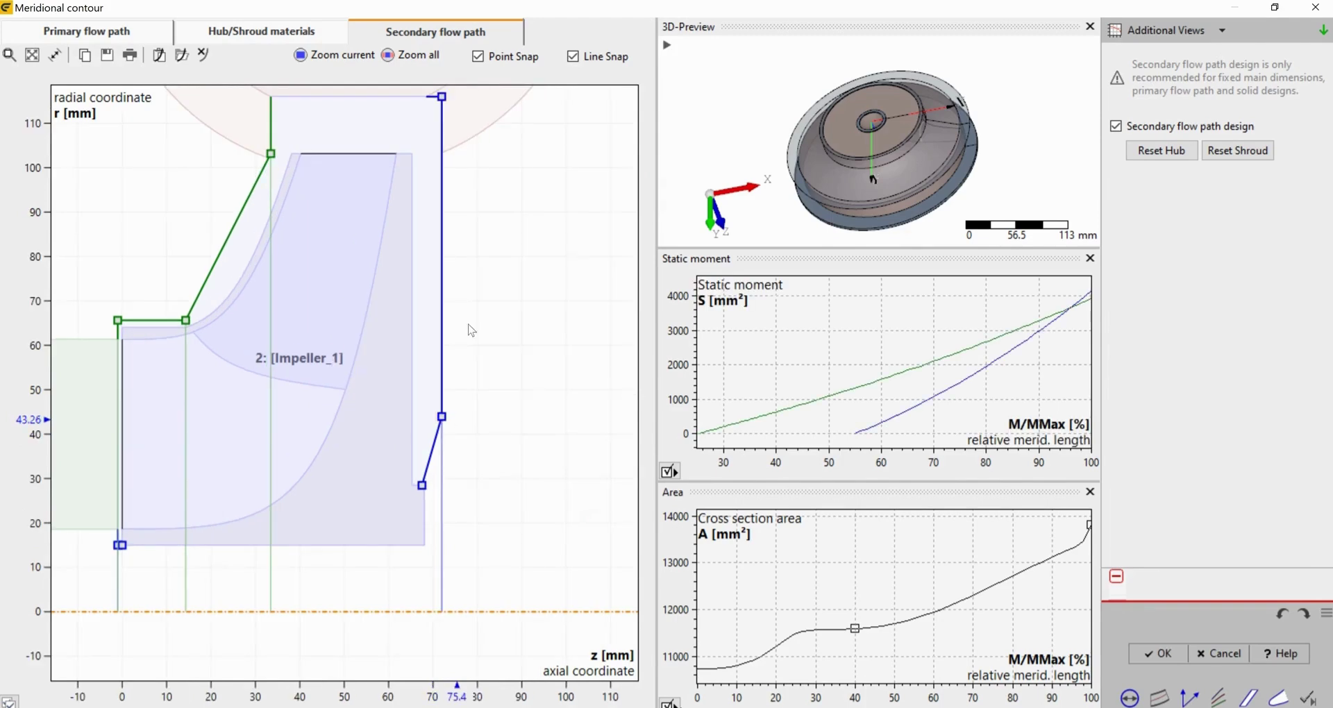
pyautogui.moveTo(442, 96); pyautogui.dragTo(427, 153)
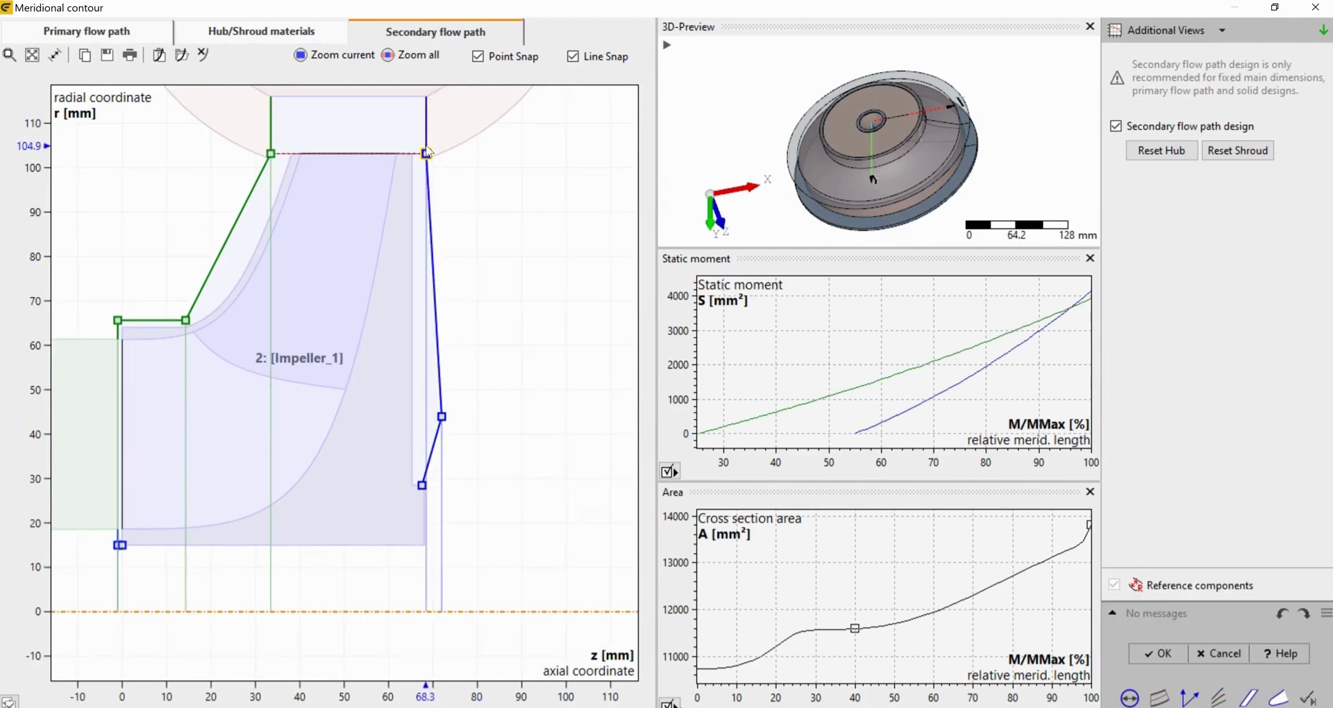
# Merge the two rear segments of the hub-side secondary flow path at their corner and remove the leftover control point.
pyautogui.rightClick(442, 417)
pyautogui.click(472, 451)
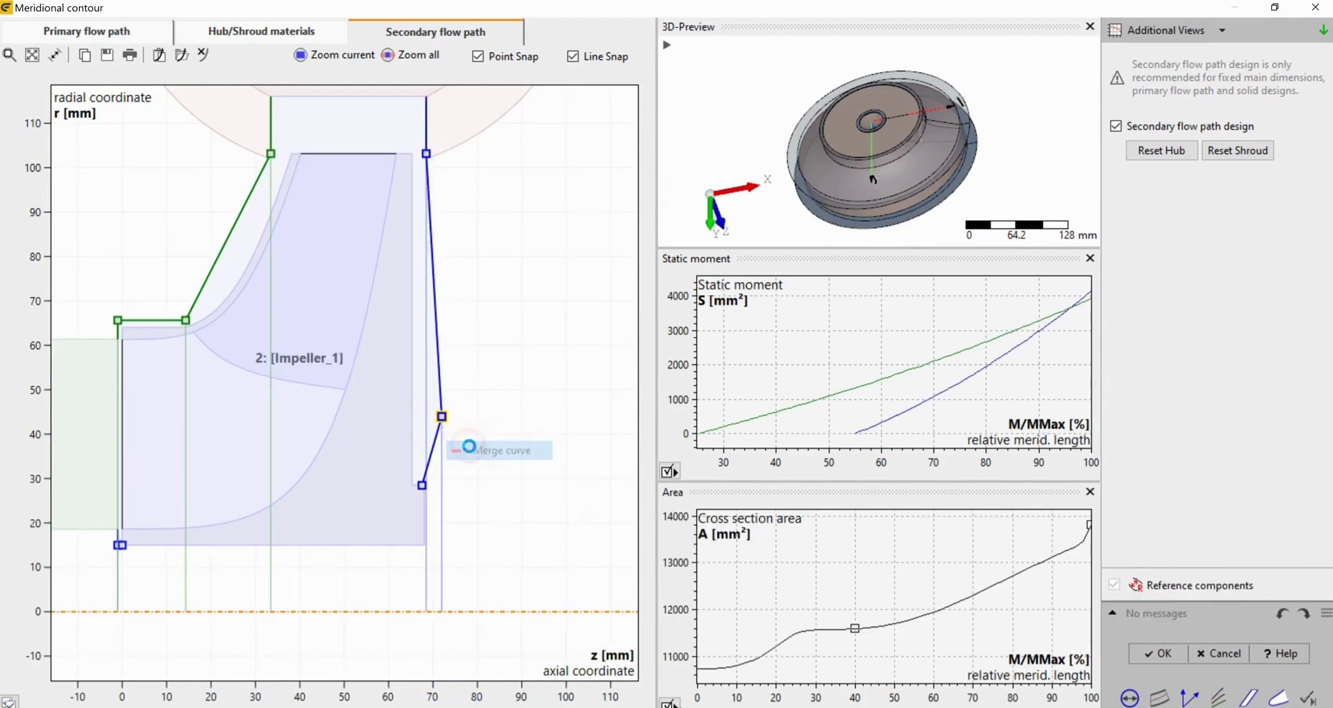
pyautogui.rightClick(442, 418)
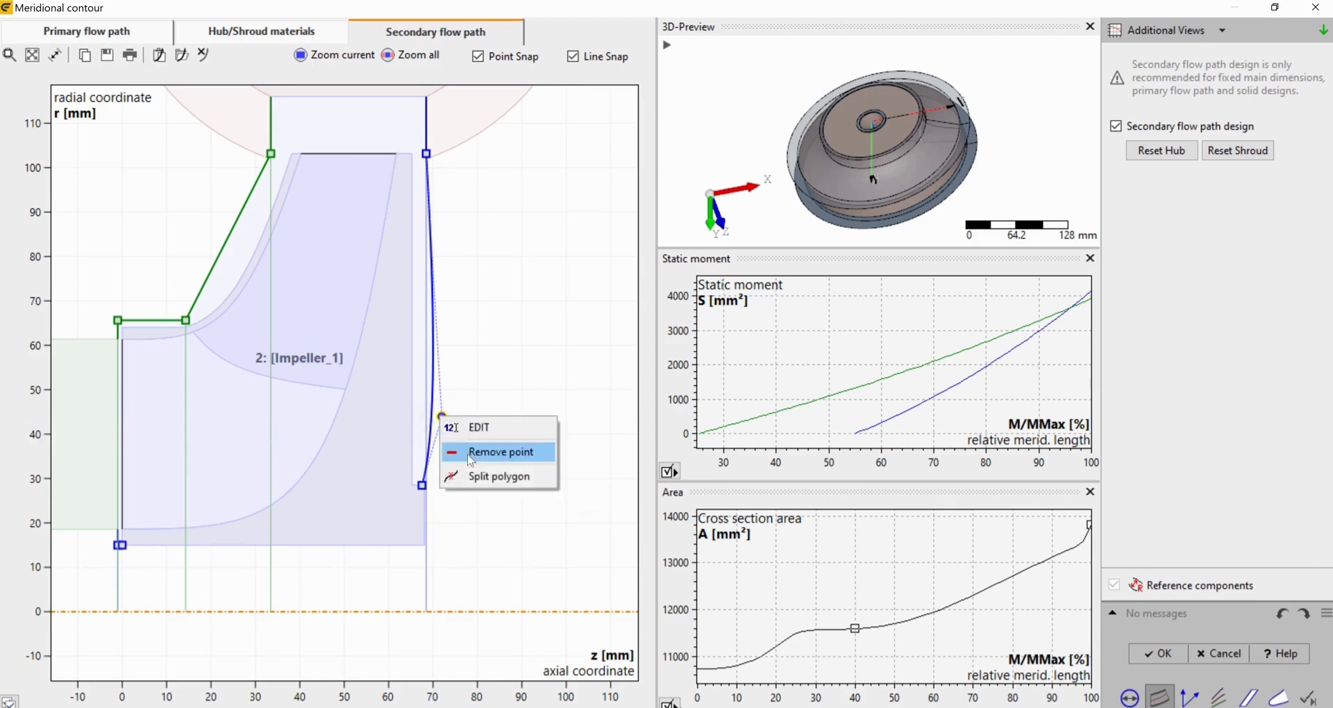
pyautogui.click(469, 450)
# Set the axial position of the hub-side path's inner rear point to 68 mm and accept the meridional contour.
pyautogui.scroll(4, 422, 485)
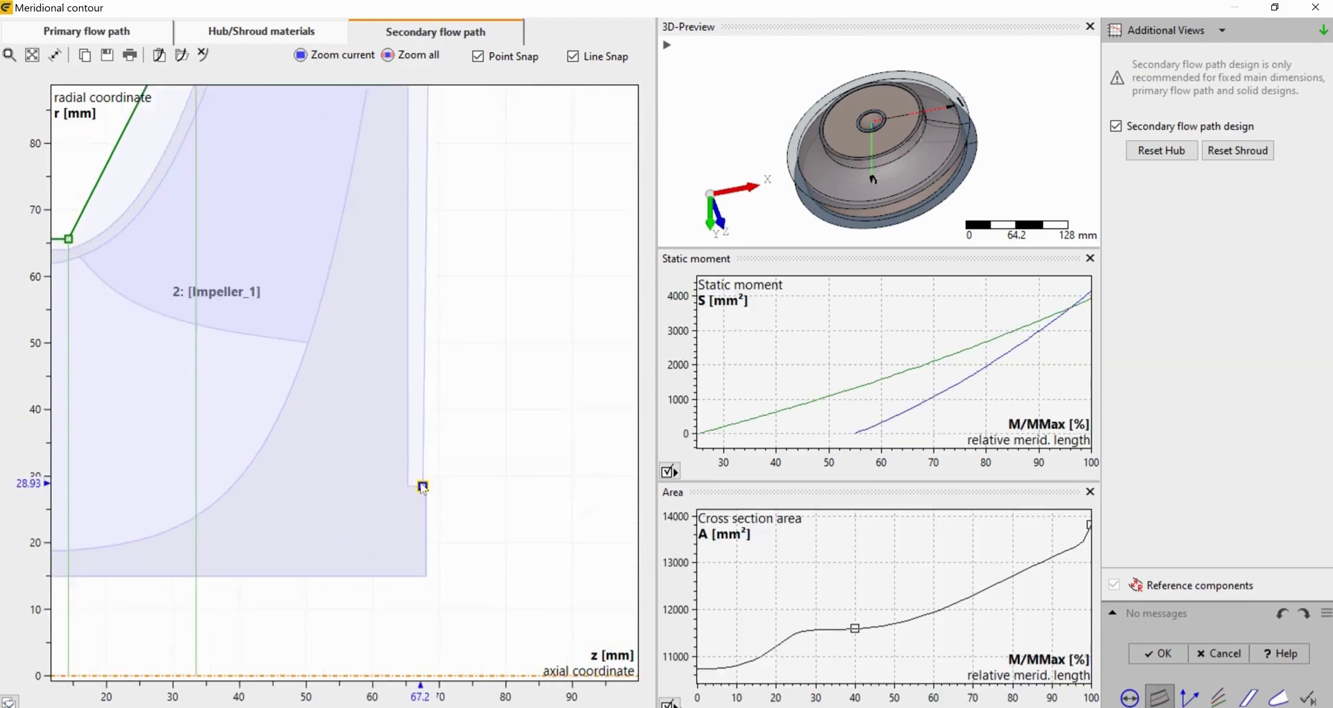
pyautogui.doubleClick(421, 495)
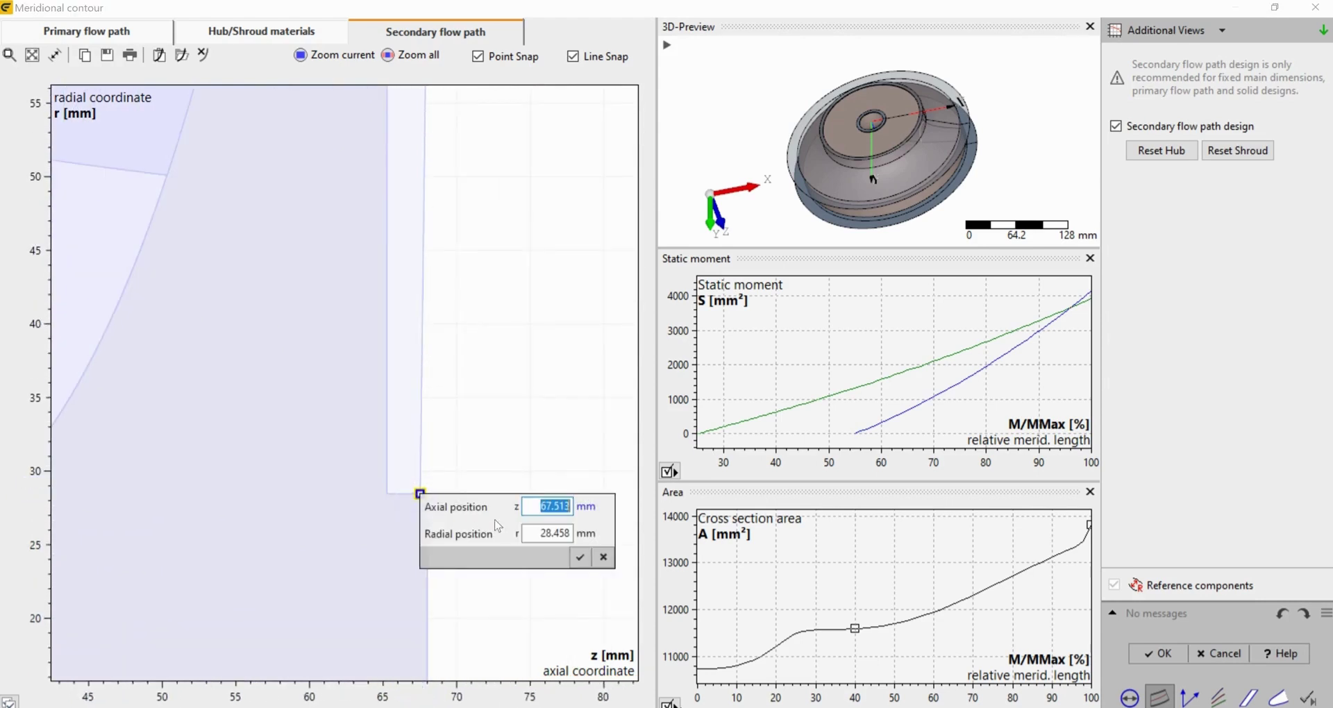
pyautogui.write('68')
pyautogui.press('Return')
pyautogui.scroll(-3, 536, 504)
pyautogui.scroll(-4, 536, 505)
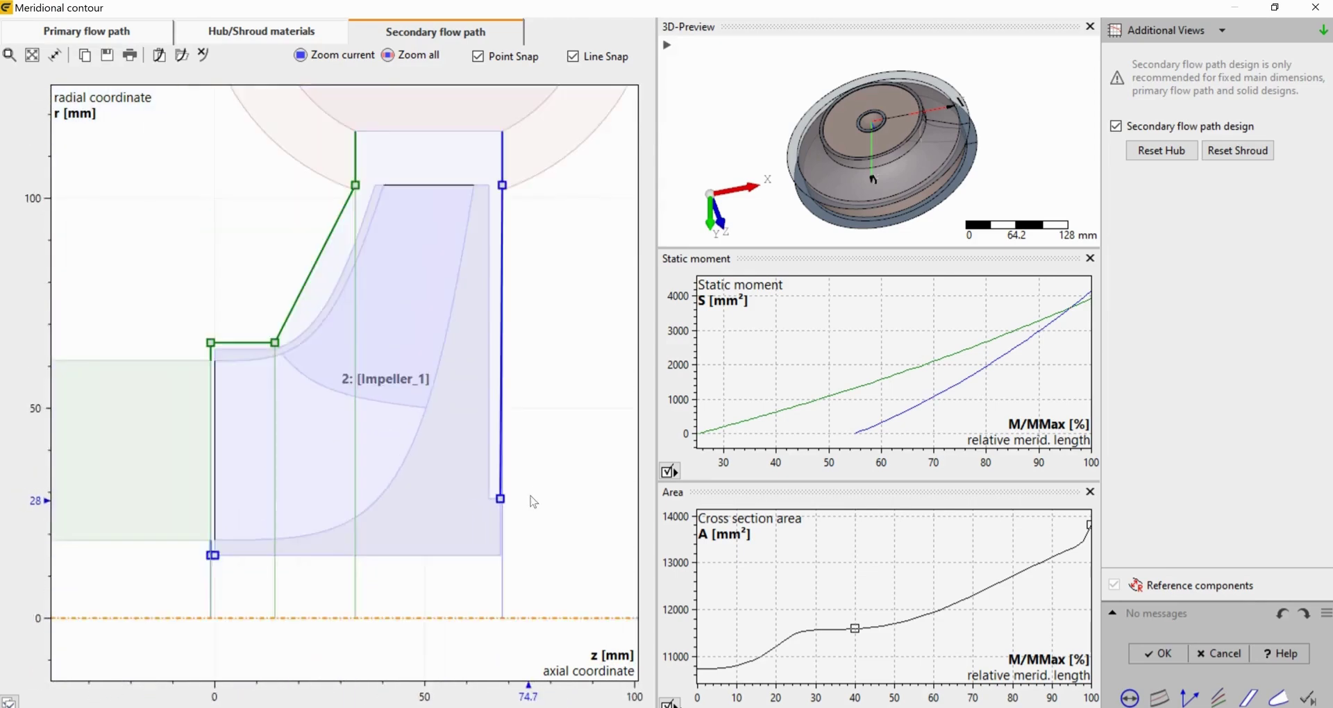
pyautogui.moveTo(571, 473); pyautogui.dragTo(614, 394, button='middle')
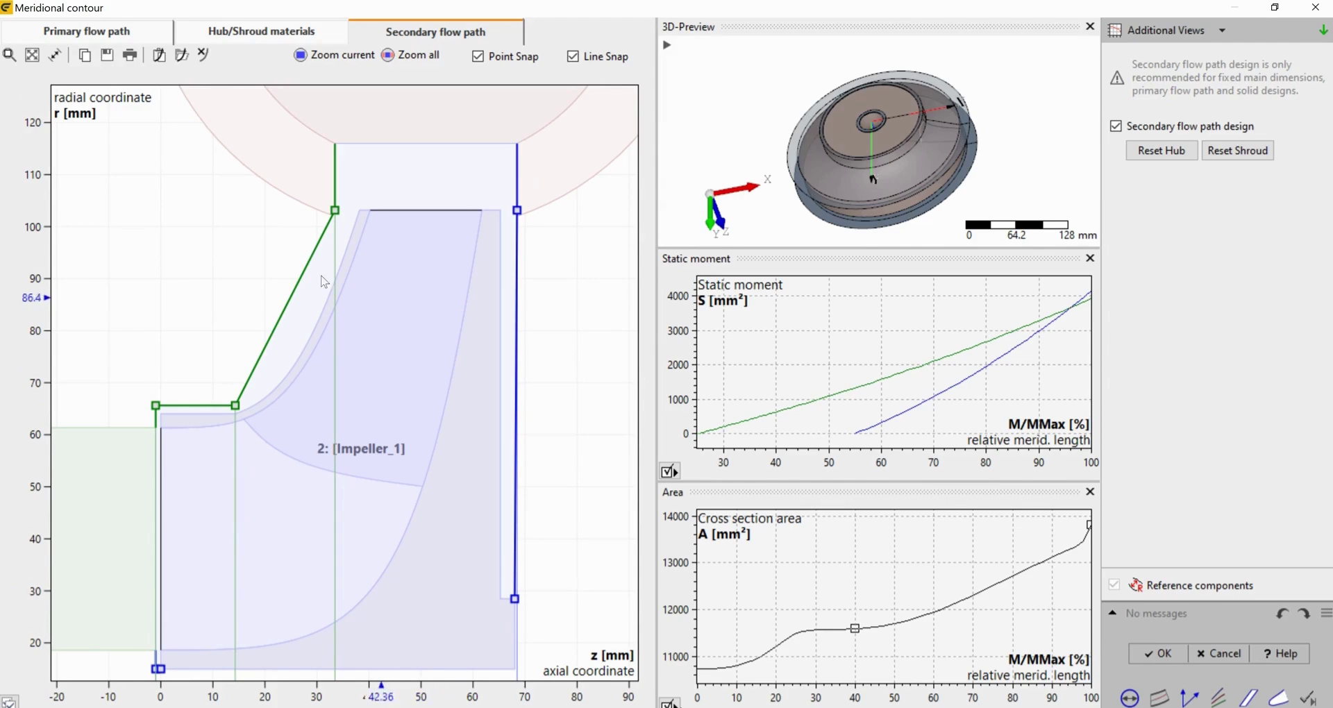
pyautogui.click(1154, 655)
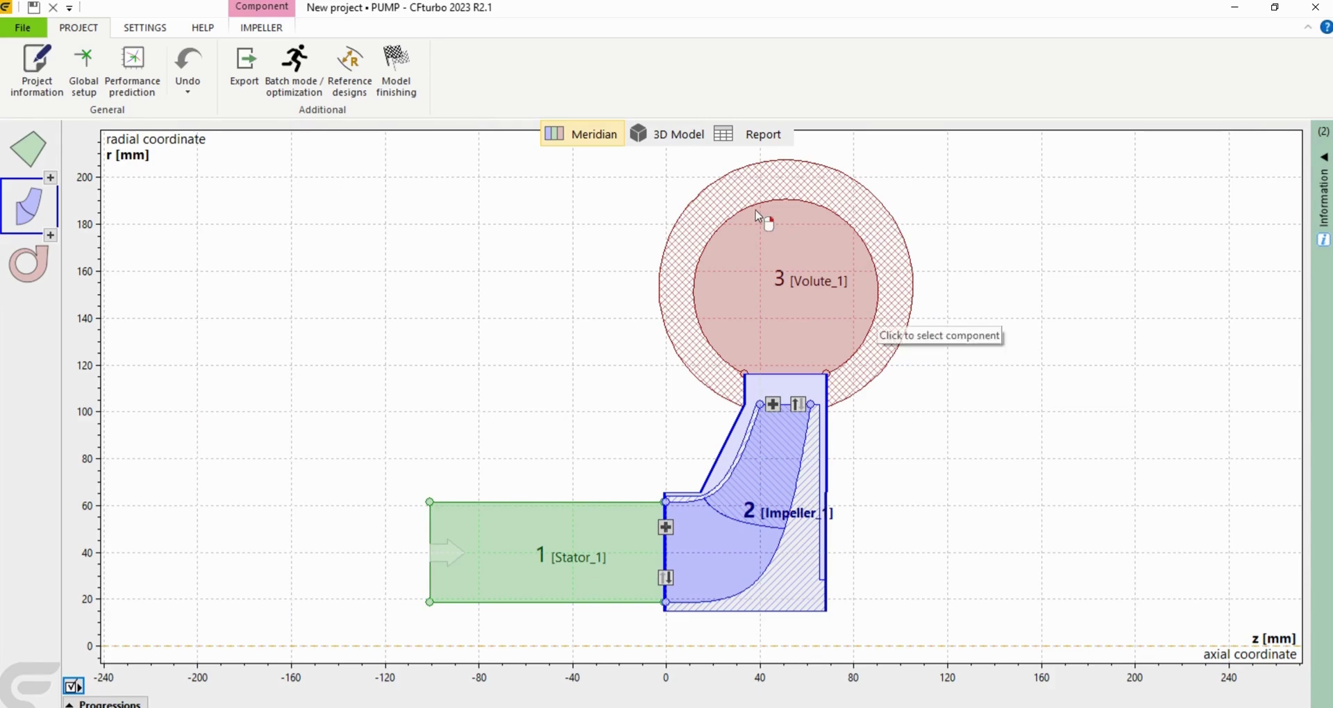
# Show the stator and volute together with the impeller in the 3D model and view the assembly from several angles.
pyautogui.click(666, 134)
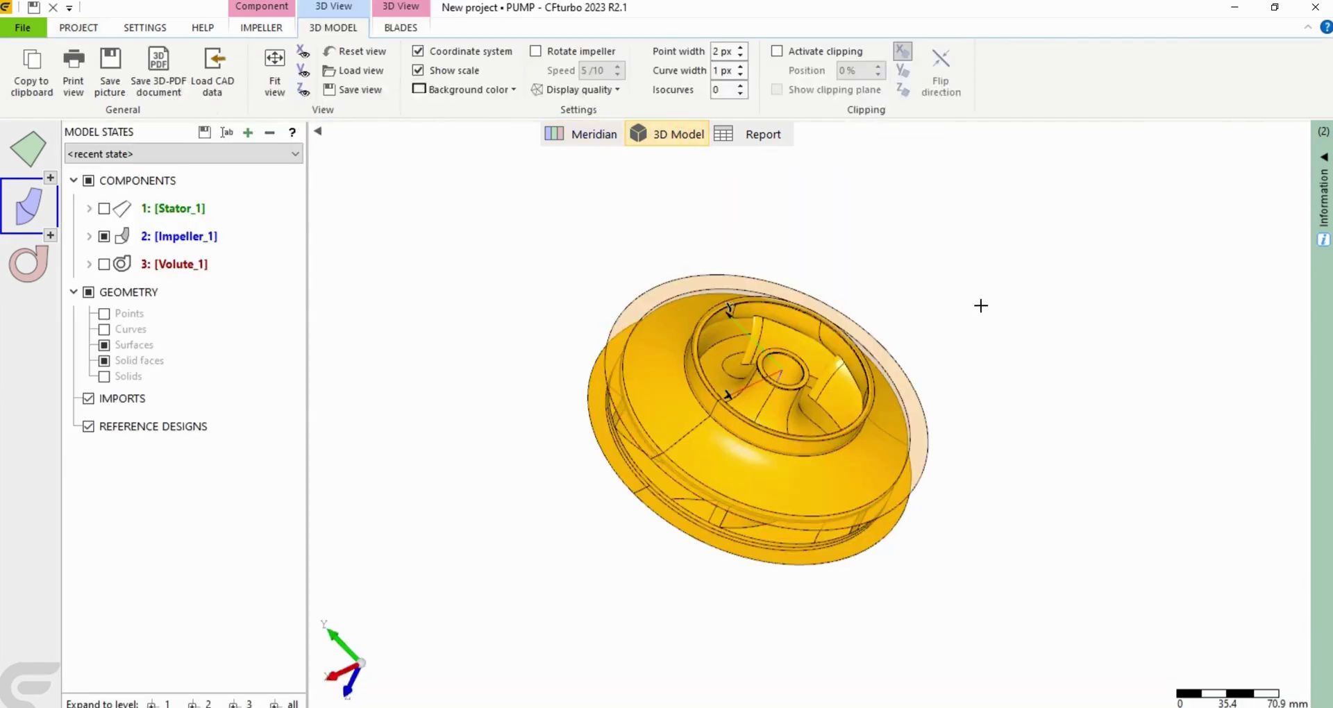
pyautogui.click(108, 210)
pyautogui.click(104, 265)
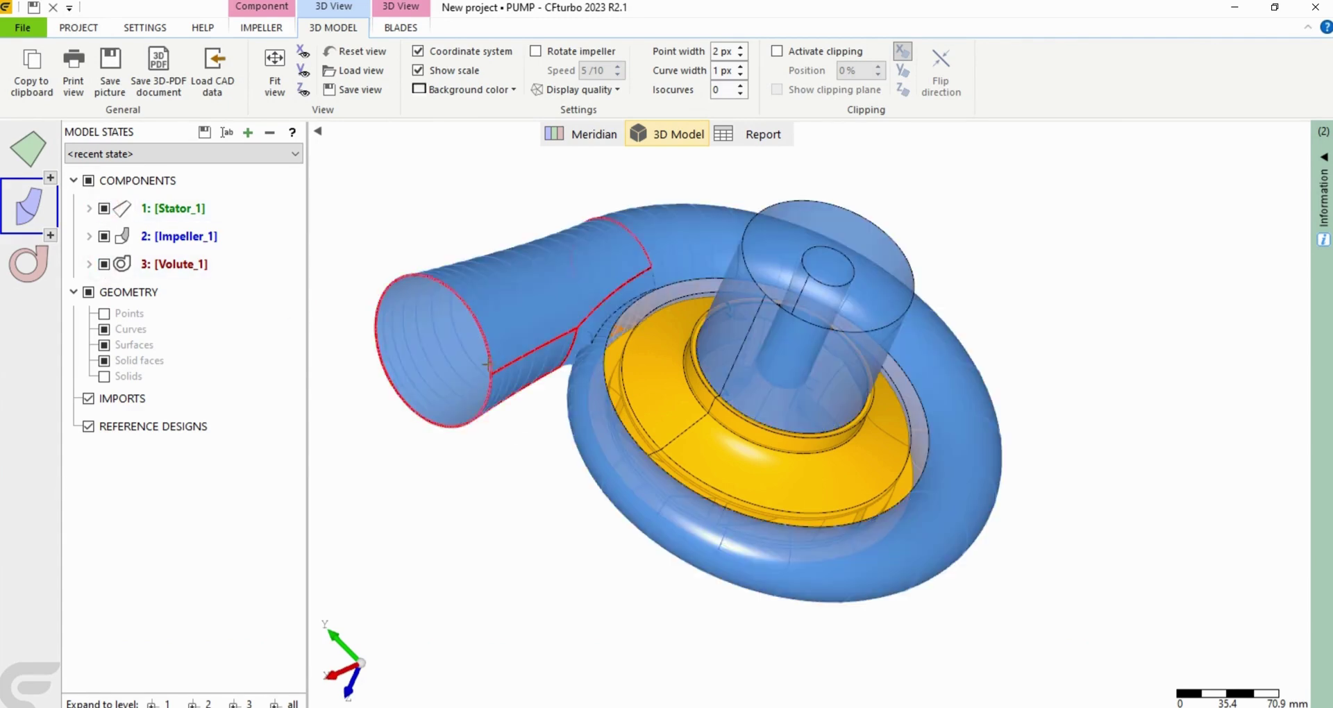
pyautogui.moveTo(526, 524); pyautogui.dragTo(444, 403)
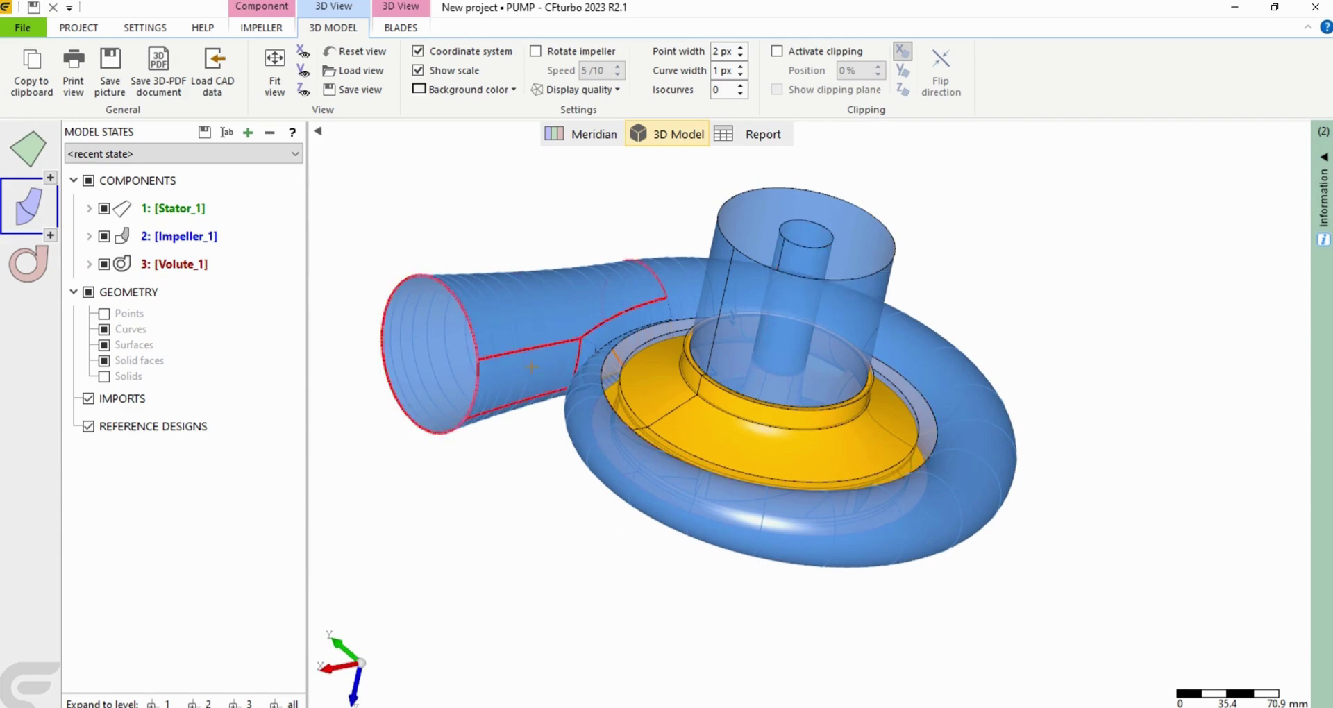
pyautogui.moveTo(1119, 408); pyautogui.dragTo(496, 199)
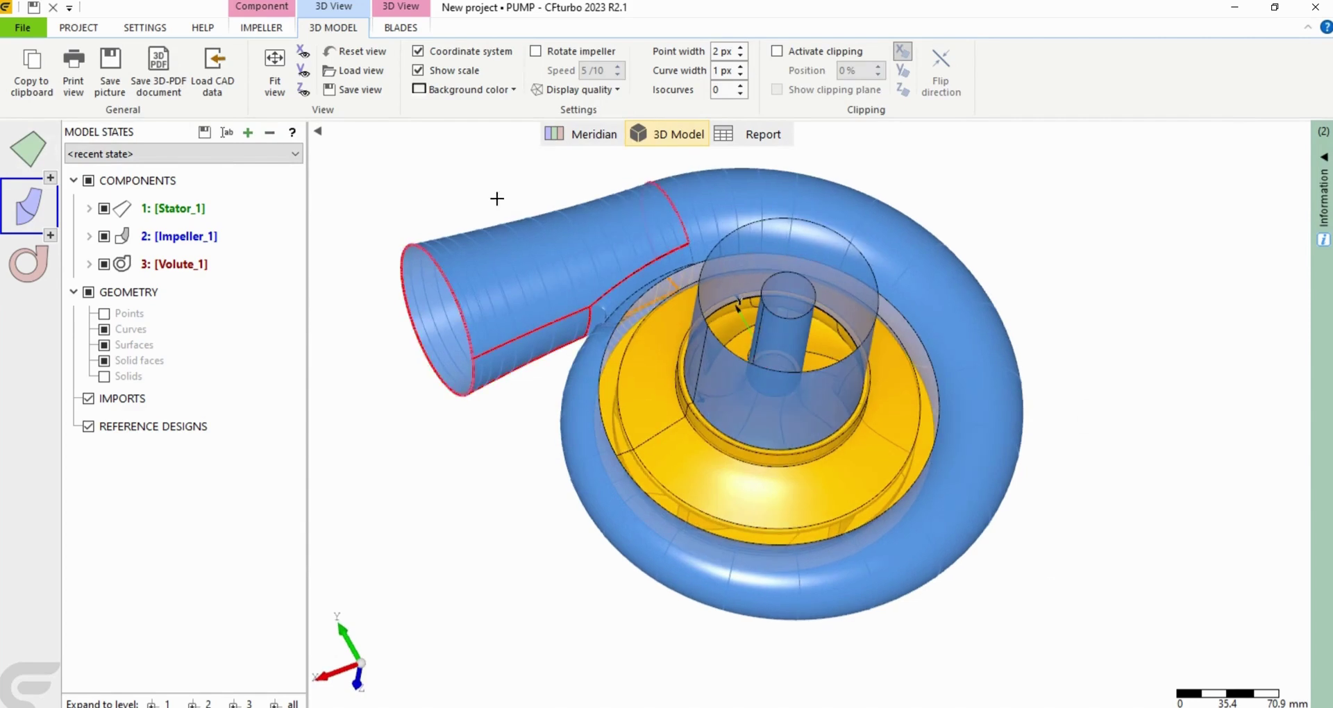
# Clip the 3D model perpendicular to the X axis and examine the shroud-side secondary flow path in the section, viewed along X.
pyautogui.click(903, 52)
pyautogui.click(304, 52)
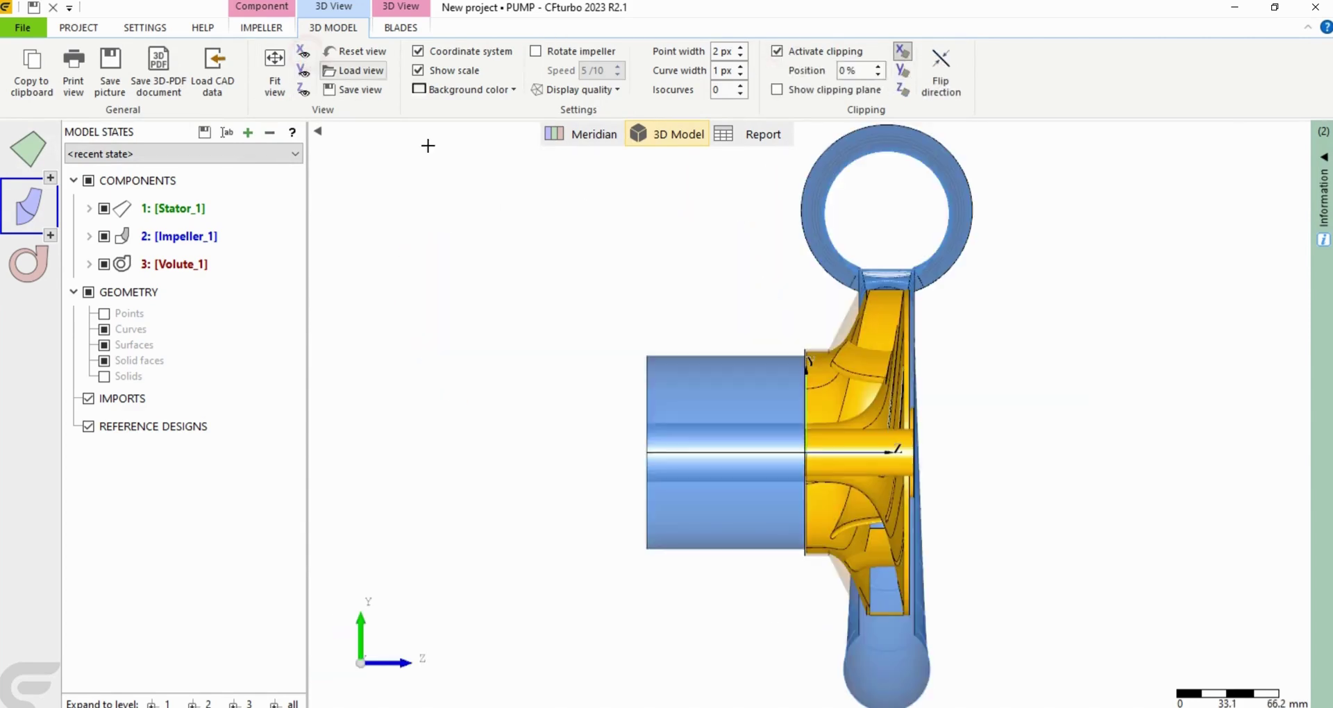
pyautogui.scroll(2, 961, 325)
pyautogui.scroll(-4, 964, 325)
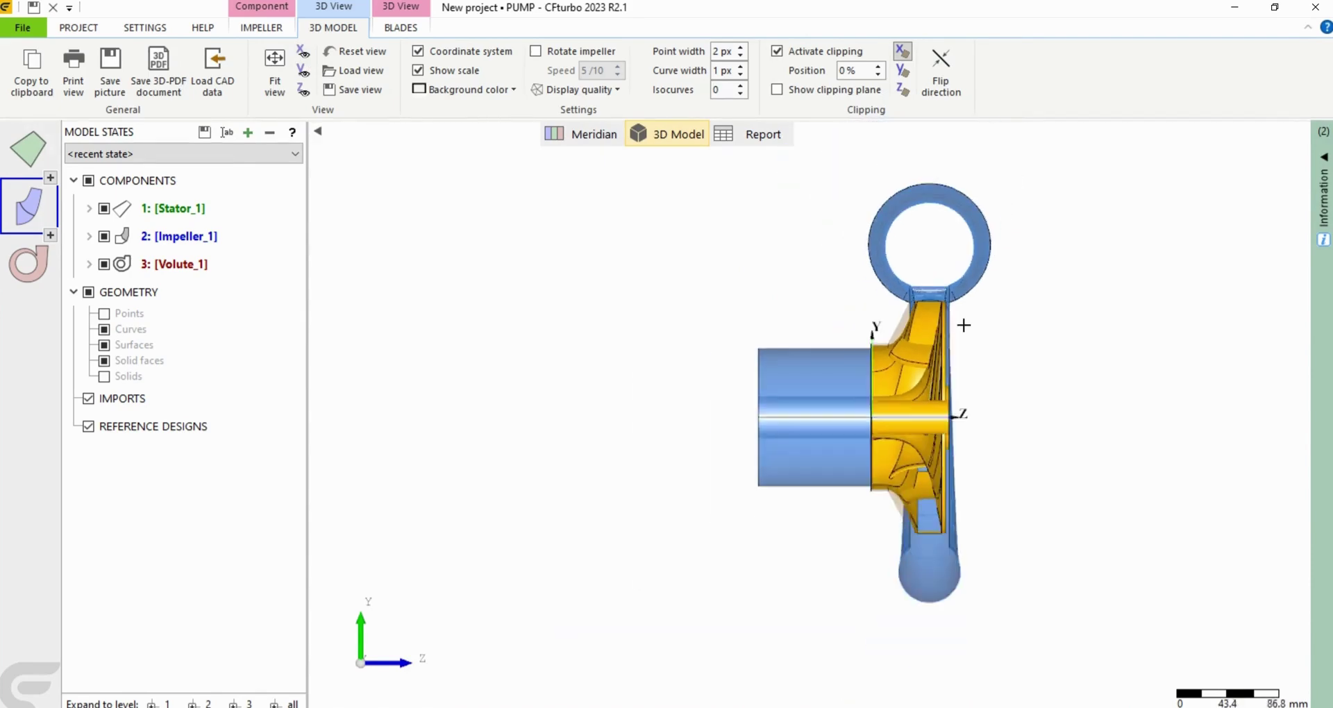
pyautogui.moveTo(1045, 337); pyautogui.dragTo(871, 375, button='middle')
pyautogui.scroll(5, 744, 348)
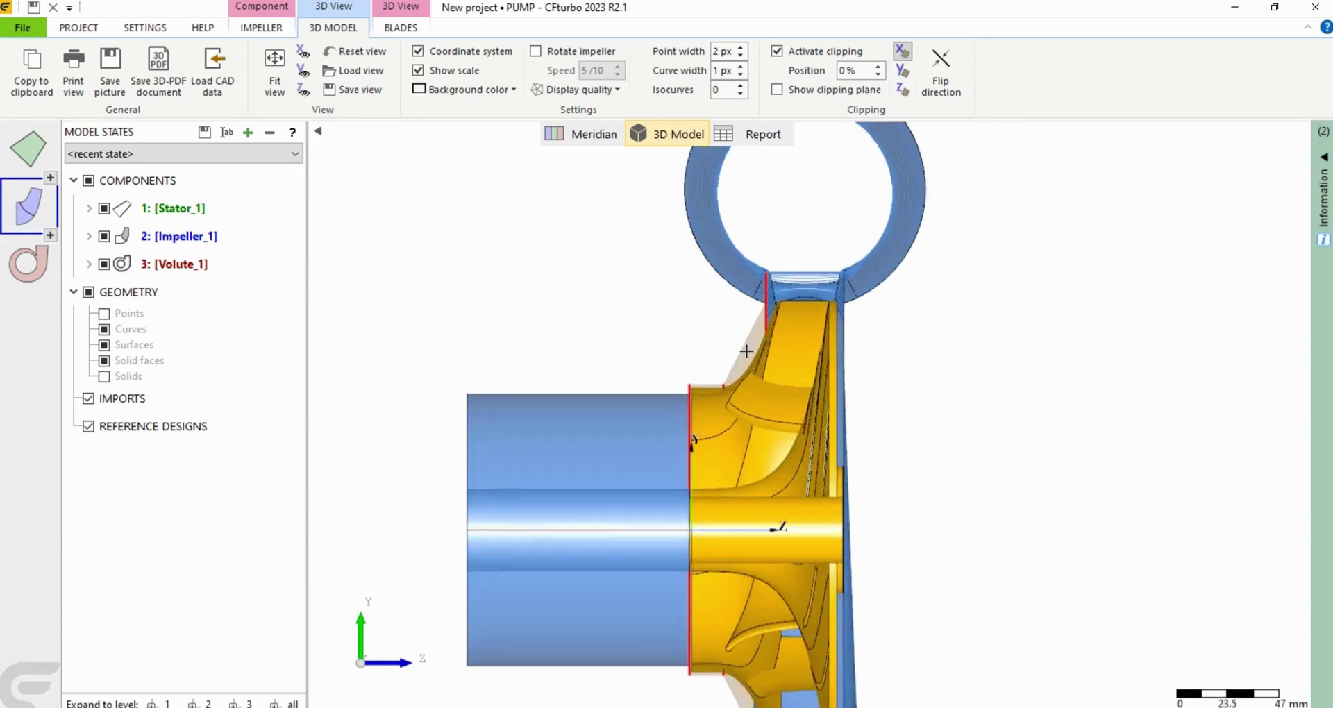
pyautogui.scroll(8, 747, 351)
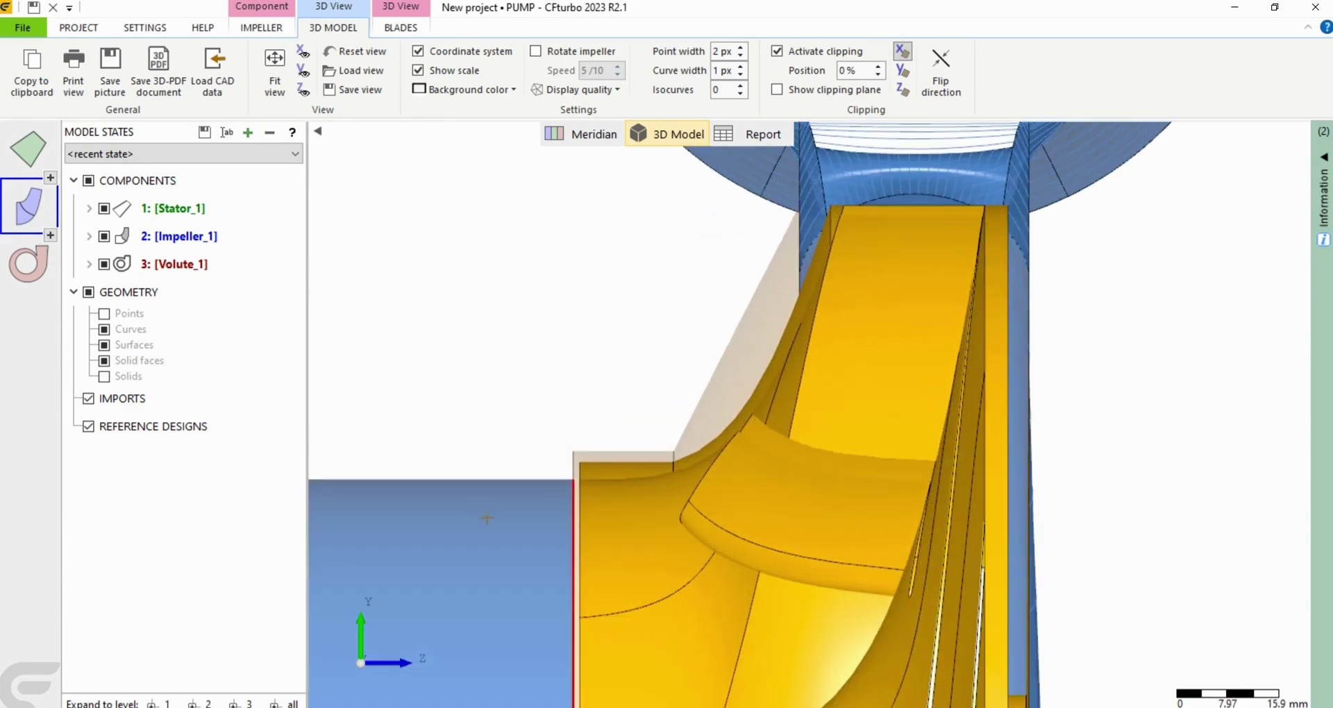